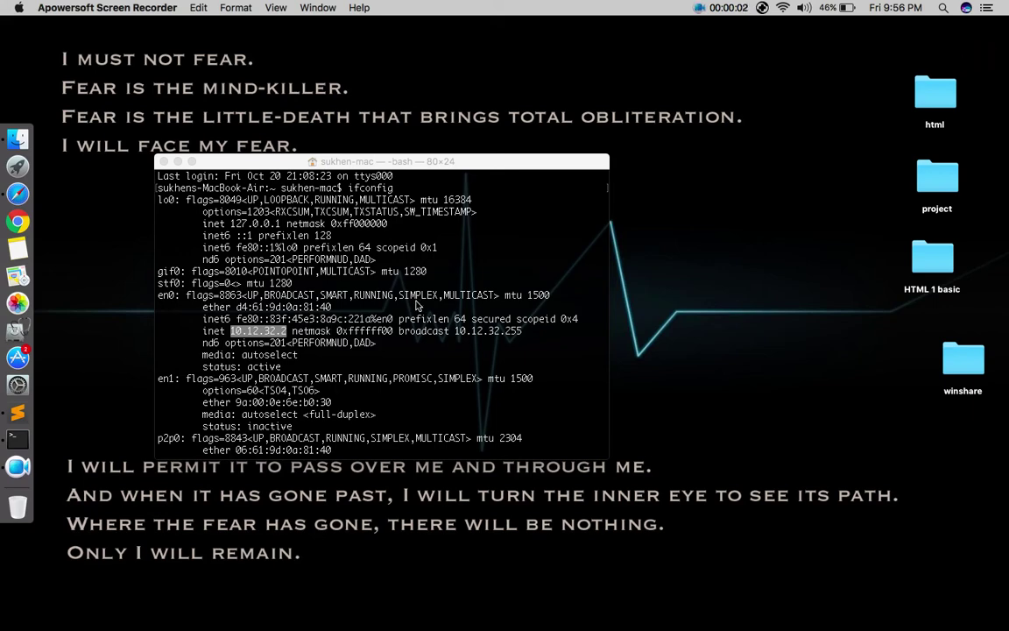
Close the old Terminal window and open a fresh Terminal window from the Dock
click(418, 304)
scroll(375, 272, down, 10)
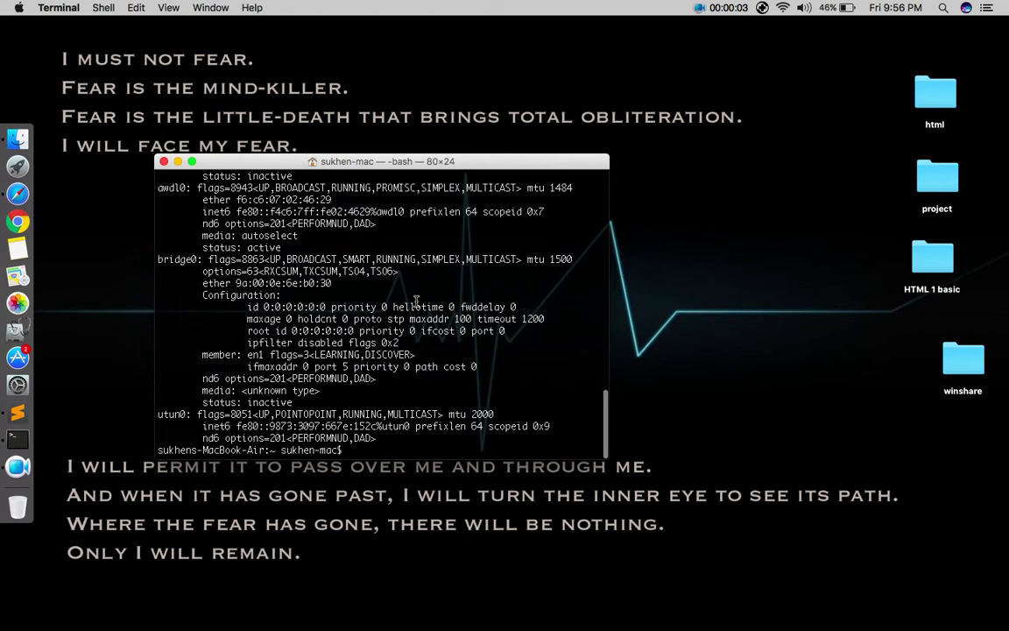
click(165, 165)
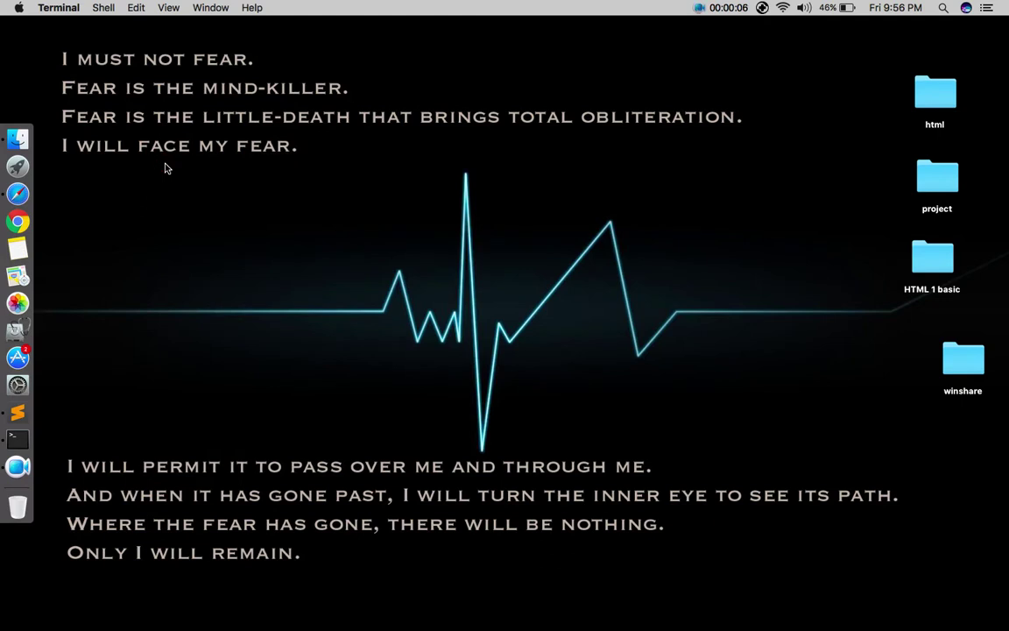
right_click(166, 168)
click(108, 205)
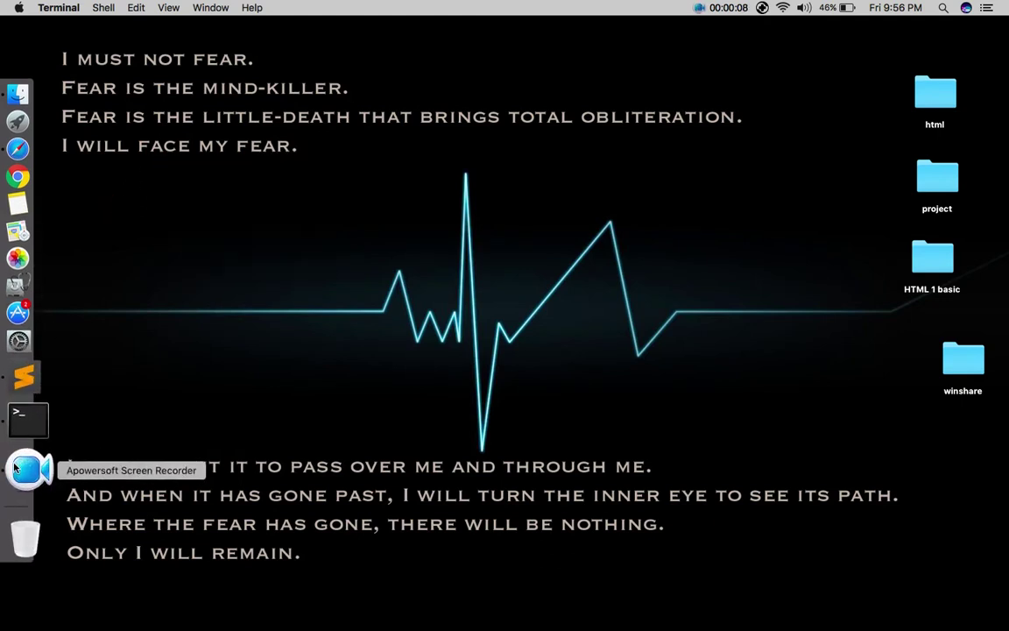
click(27, 422)
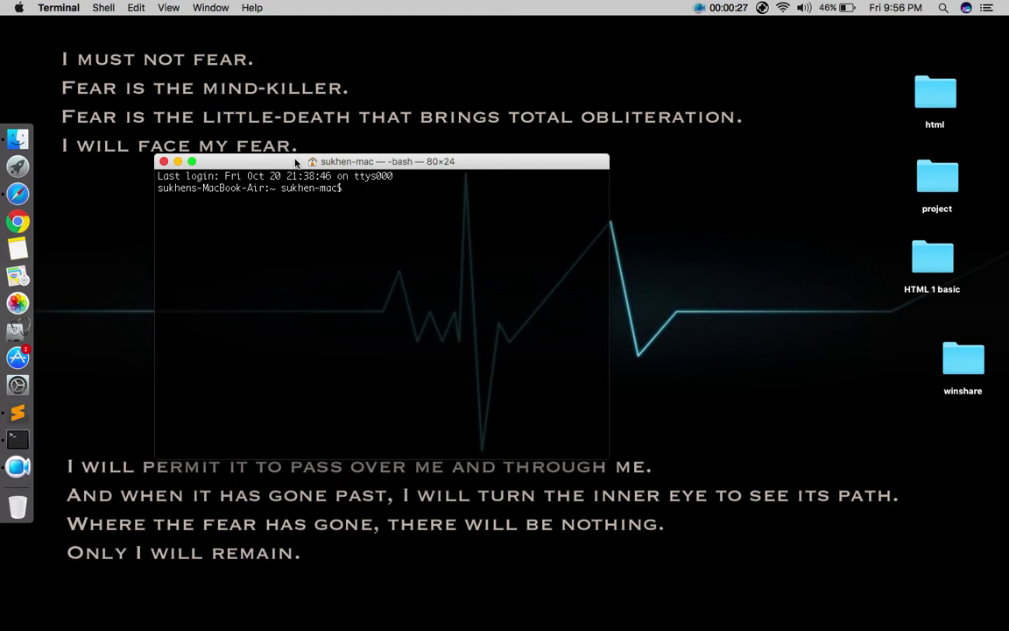
Run ifconfig and scroll up to read the en0 inet address 10.12.32.2
drag(298, 163, 382, 170)
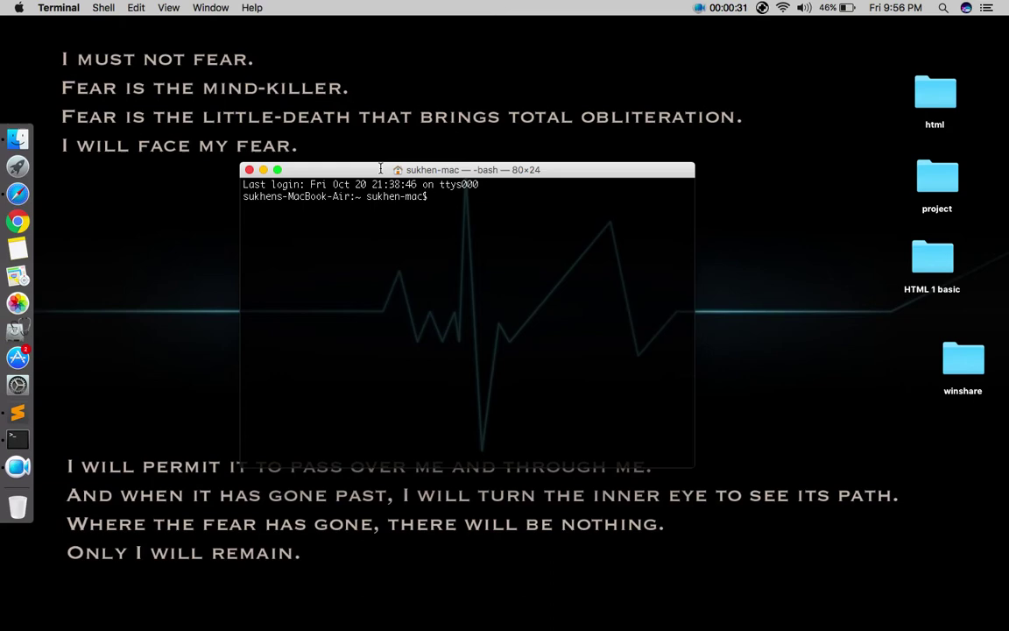
text(ifconfig)
key(Return)
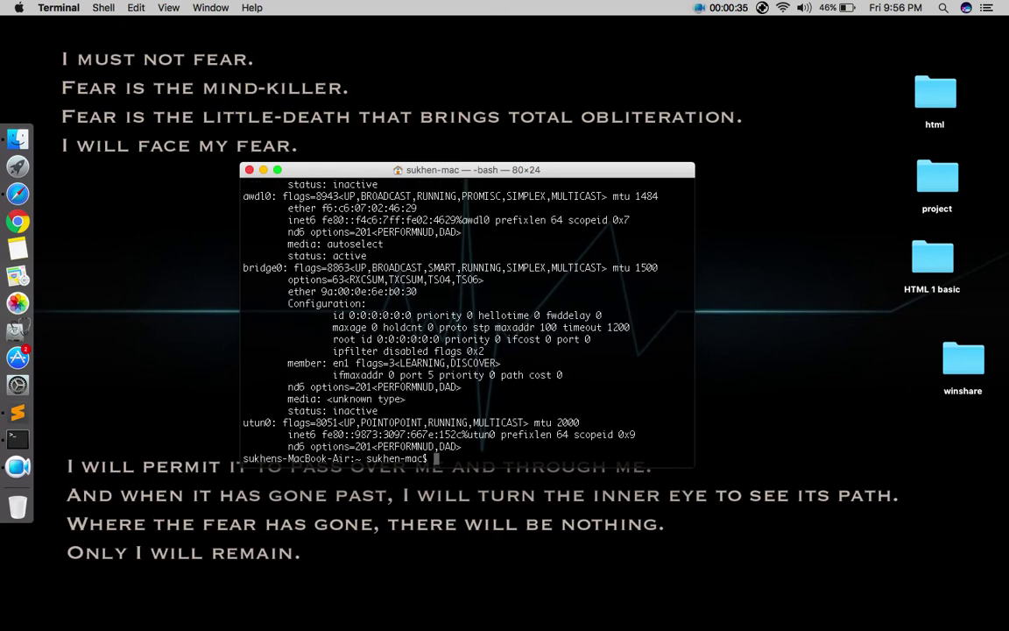
scroll(296, 226, up, 10)
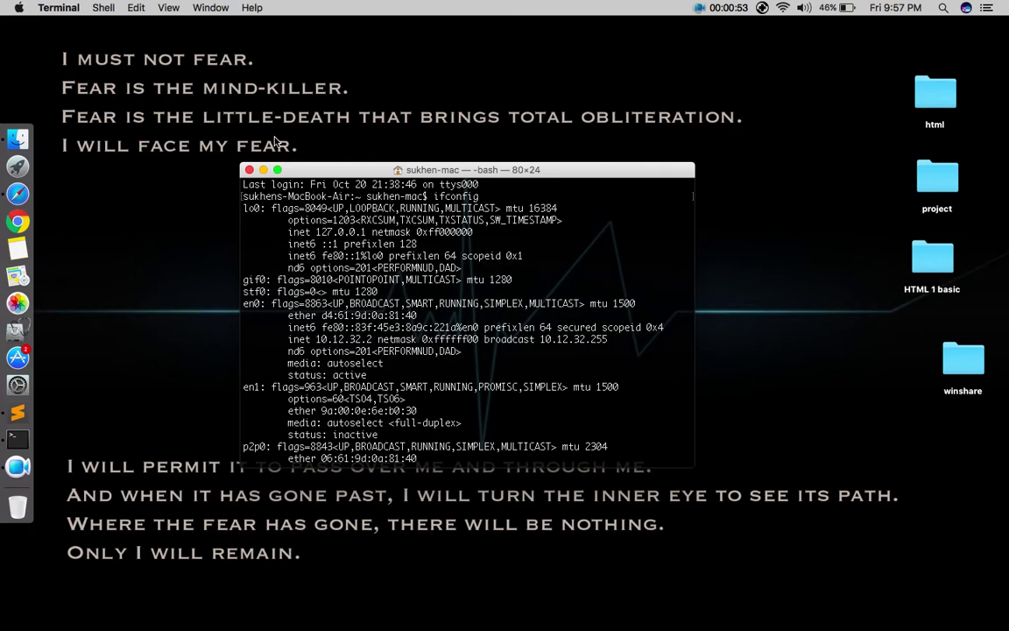
scroll(355, 298, down, 10)
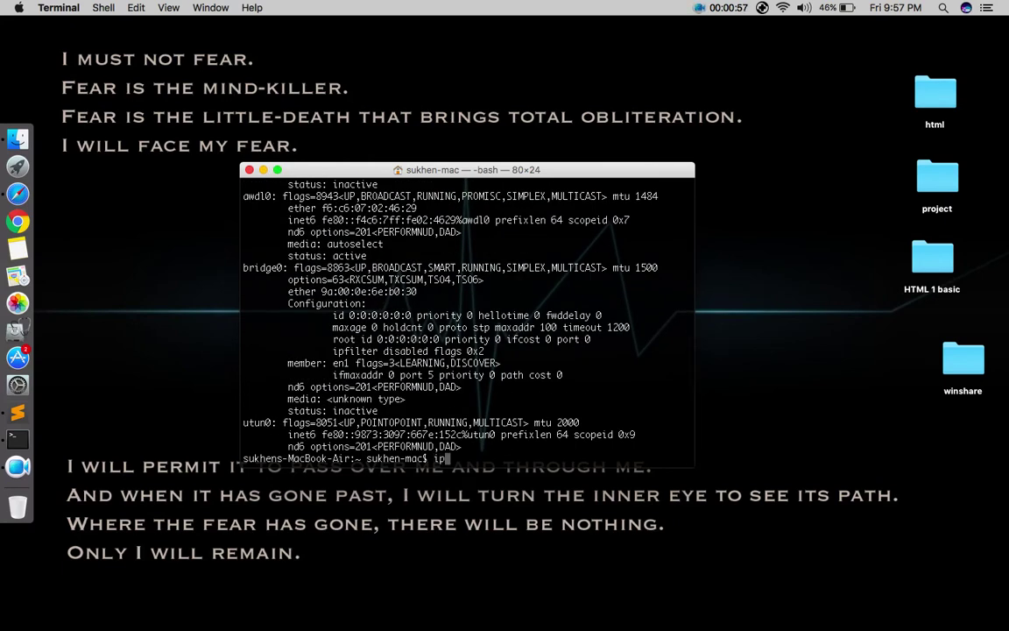
text(ipconf)
key(BackSpace)
key(BackSpace)
key(BackSpace)
key(BackSpace)
key(BackSpace)
key(BackSpace)
Switch to Safari and load the router address 10.12.32.1 in the address bar
click(29, 195)
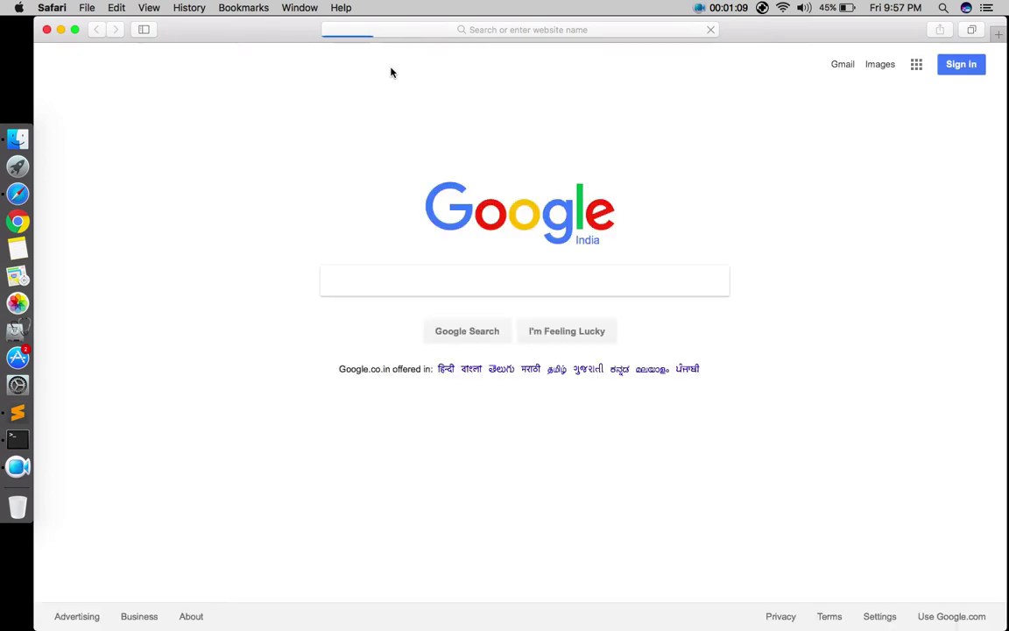
click(445, 30)
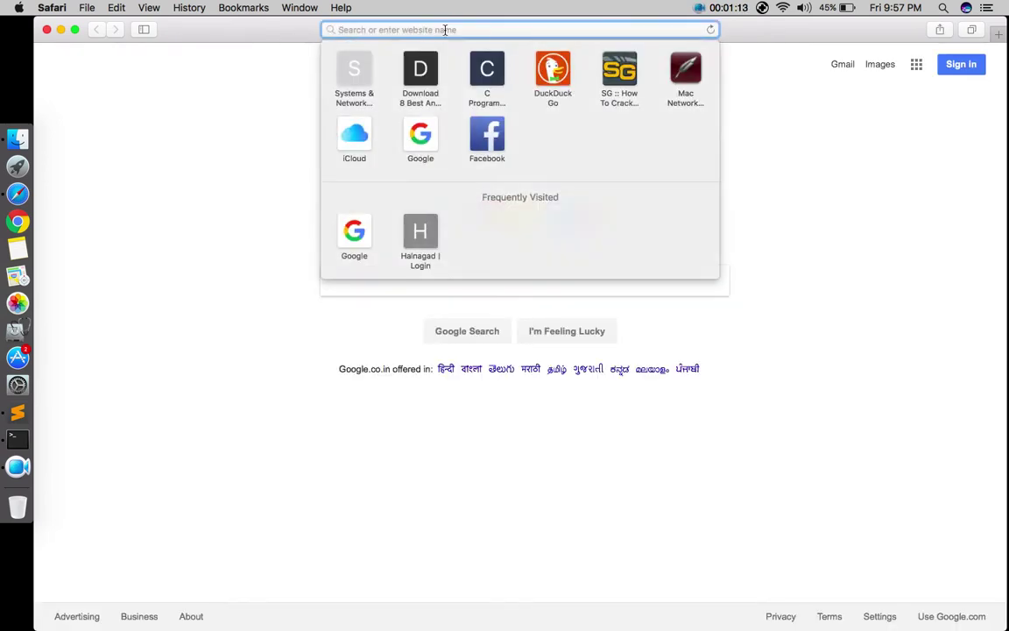
text(10.12.)
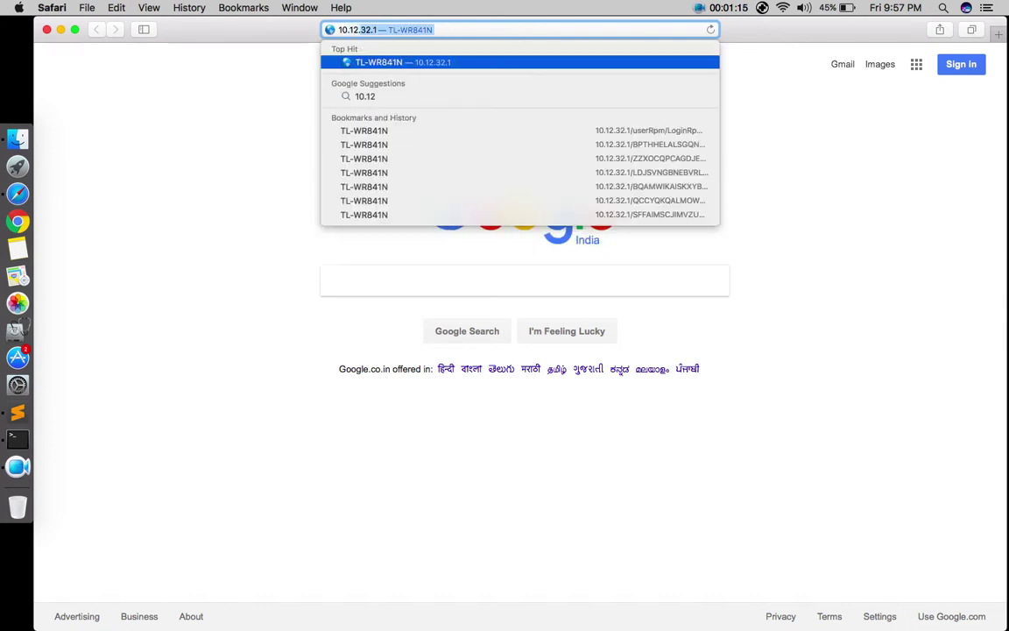
text(32.1)
key(Right)
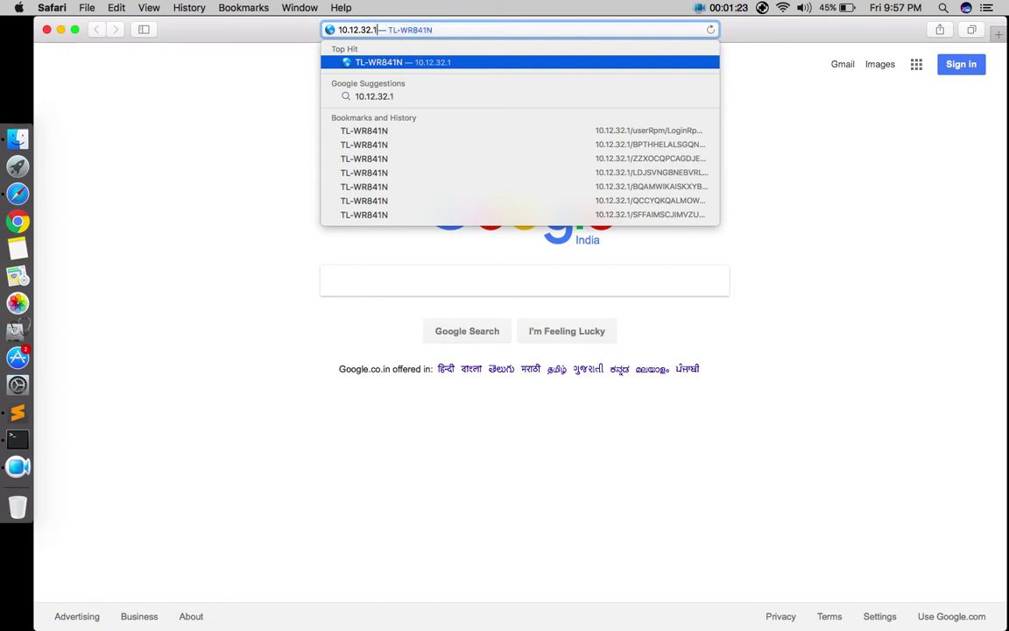
key(BackSpace)
key(BackSpace)
key(BackSpace)
key(BackSpace)
key(BackSpace)
key(BackSpace)
key(BackSpace)
key(BackSpace)
key(BackSpace)
key(BackSpace)
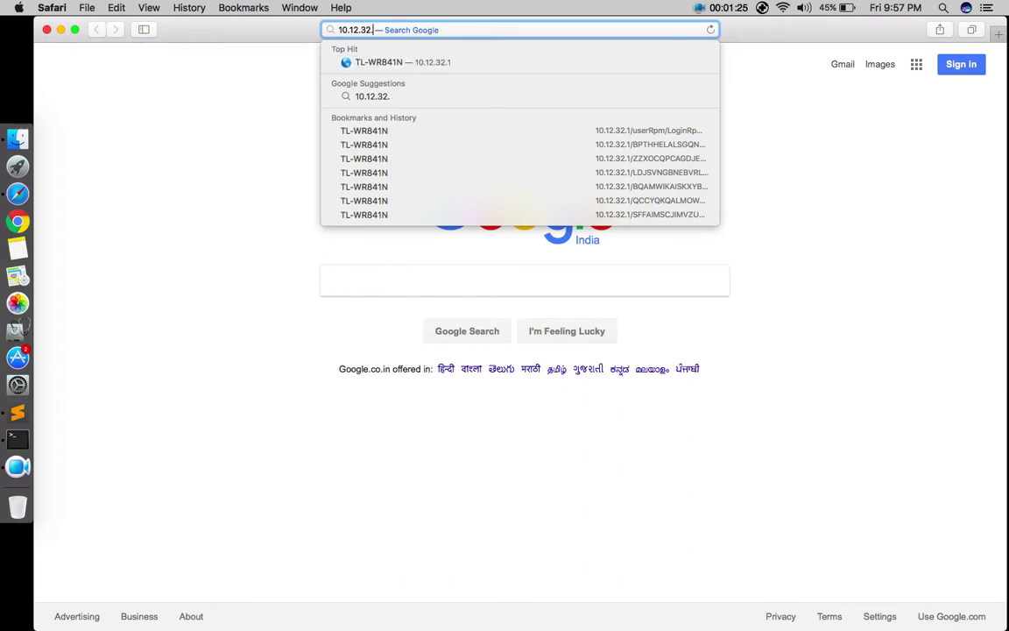
text(19.)
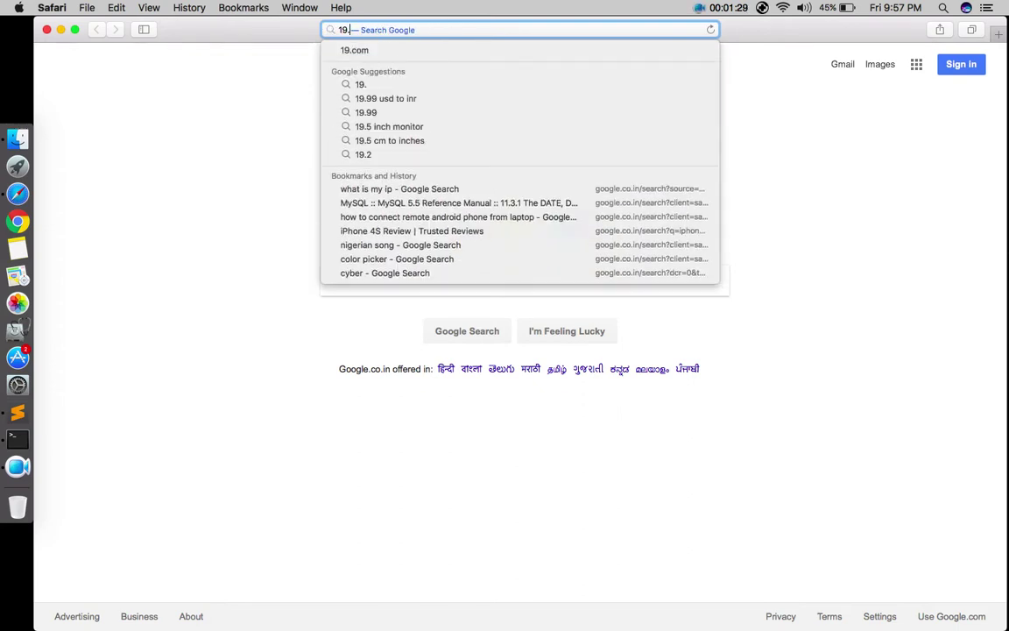
key(BackSpace)
text(2.168.0.1)
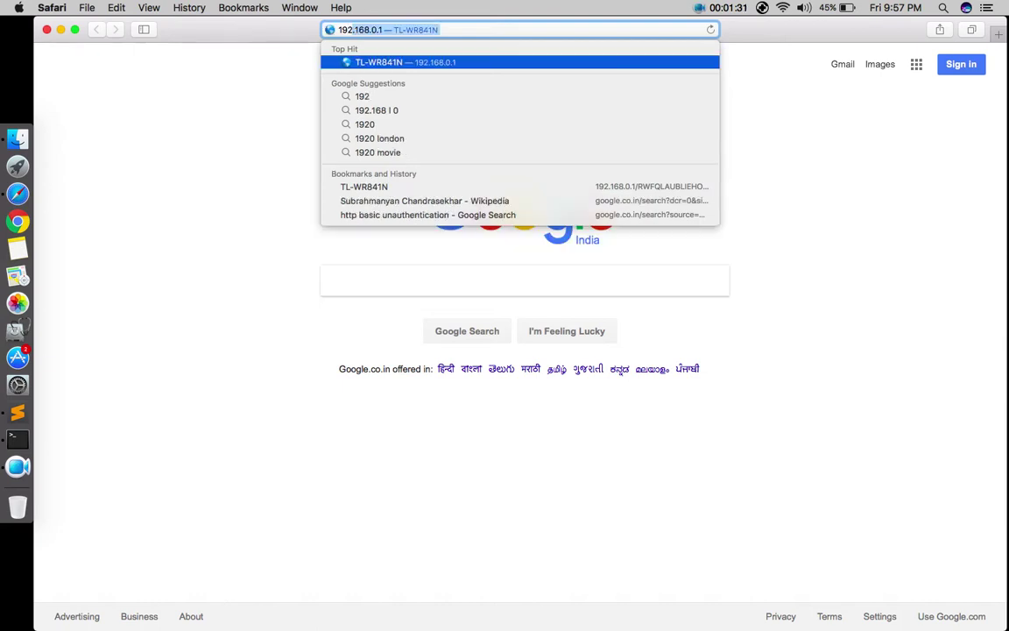
key(Right)
text(/)
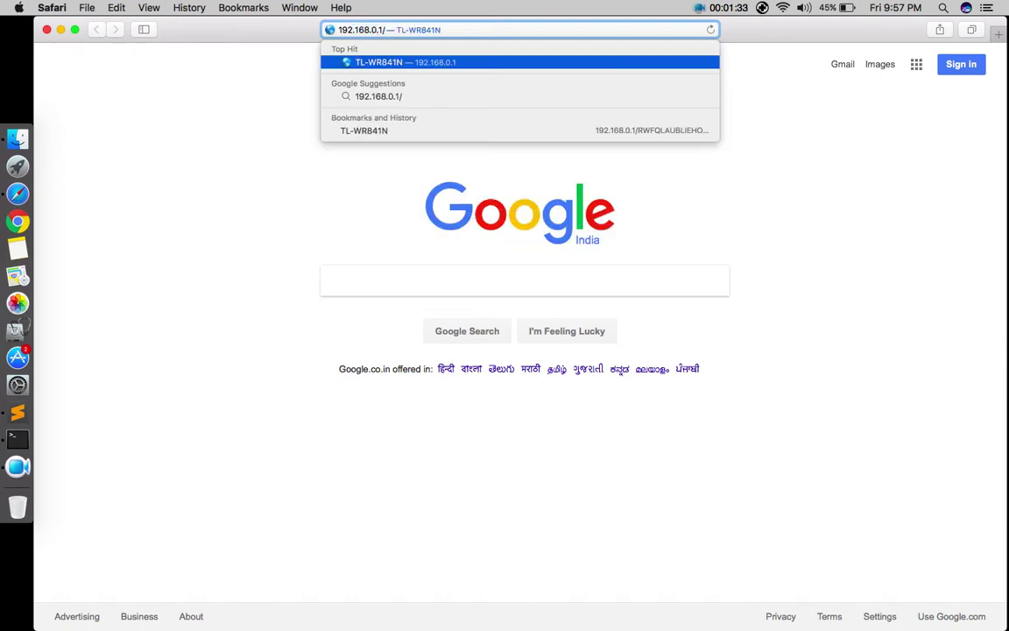
key(BackSpace)
key(BackSpace)
key(BackSpace)
key(BackSpace)
key(BackSpace)
key(BackSpace)
key(BackSpace)
key(BackSpace)
key(BackSpace)
key(BackSpace)
key(BackSpace)
key(BackSpace)
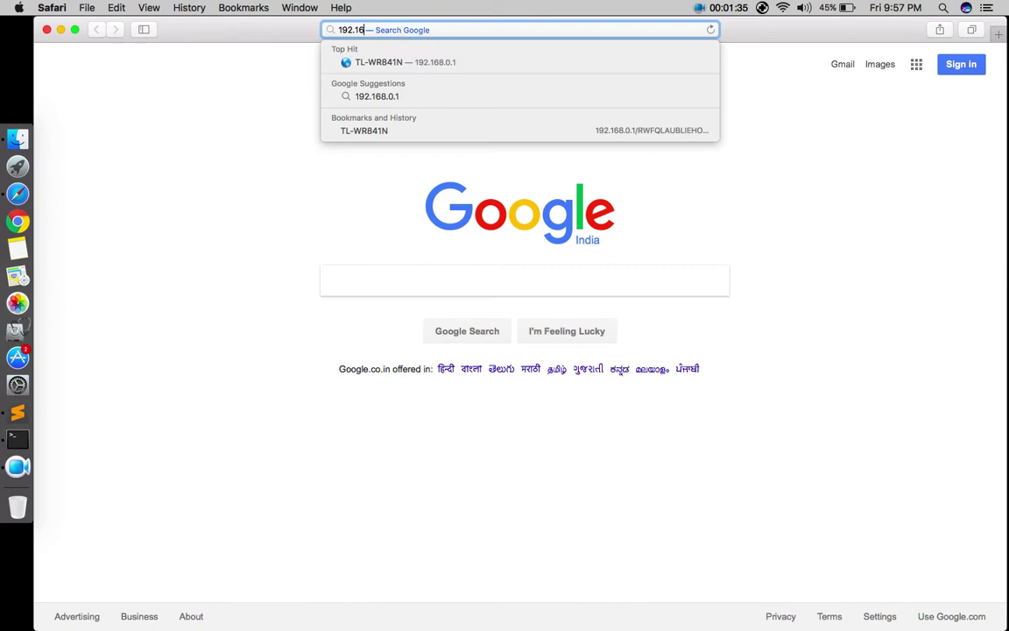
text(10.12.3)
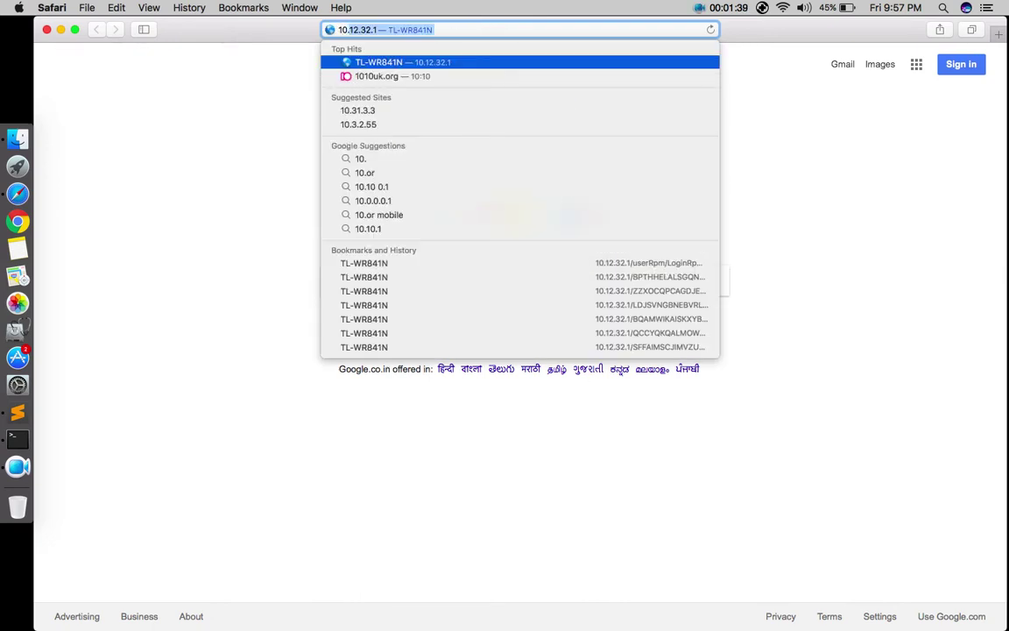
key(Return)
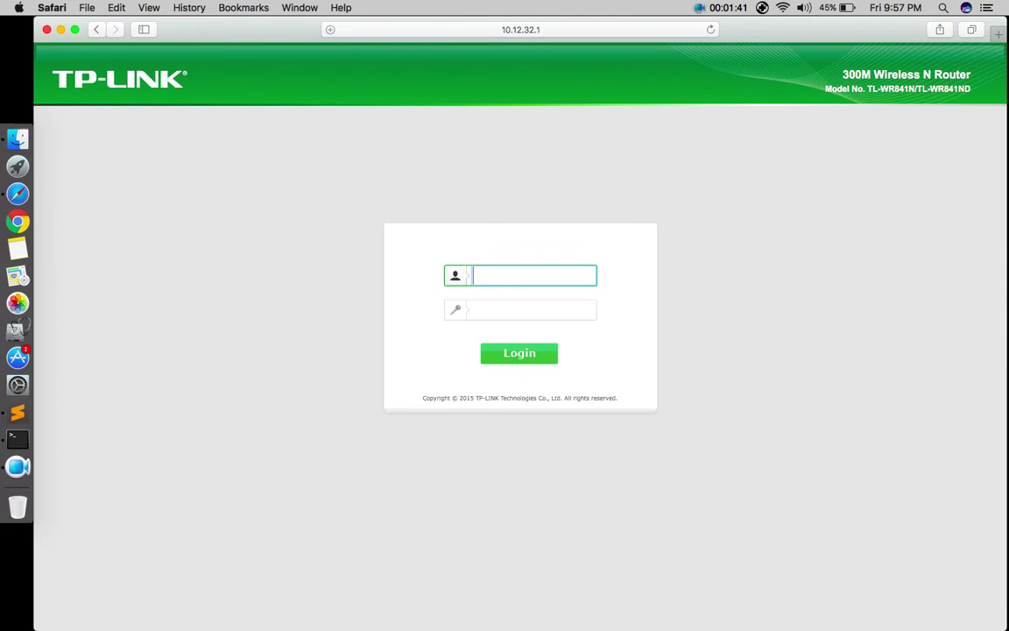
Log in with the router username and password, decline saving it, and open DHCP settings
click(526, 309)
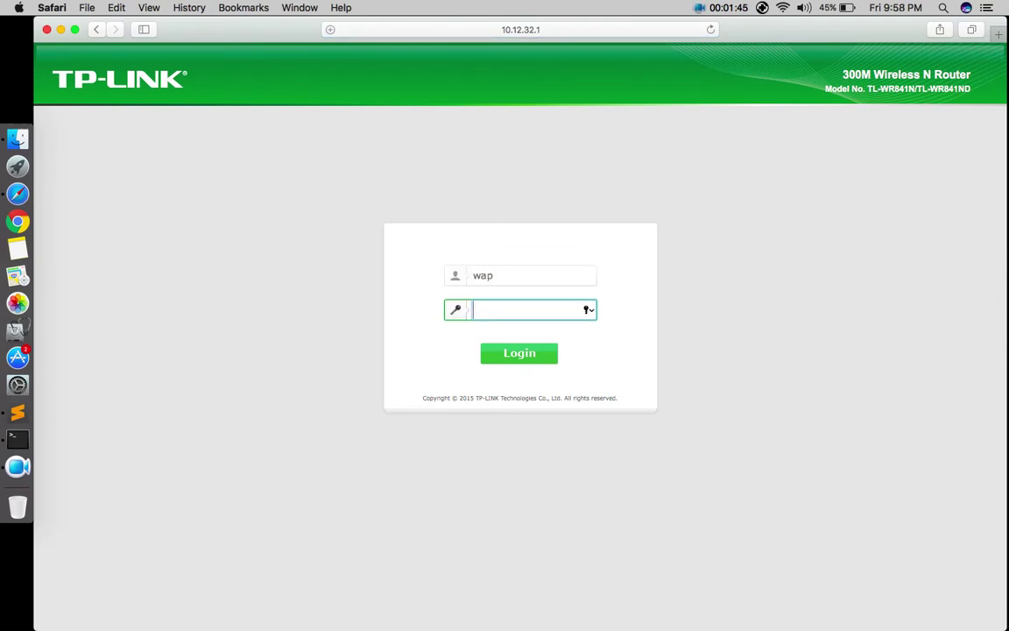
key(Return)
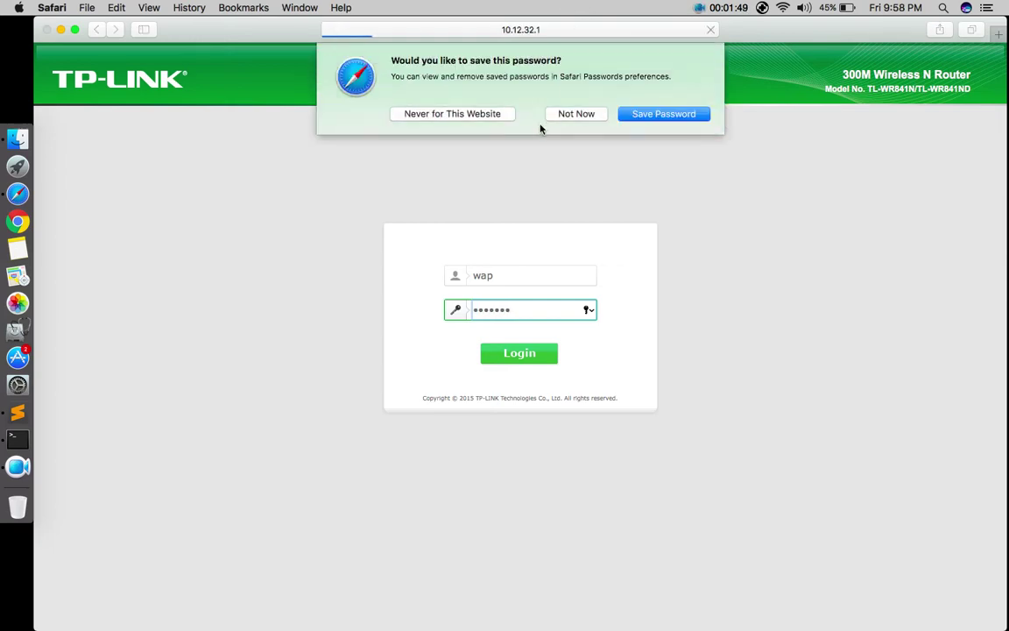
click(557, 116)
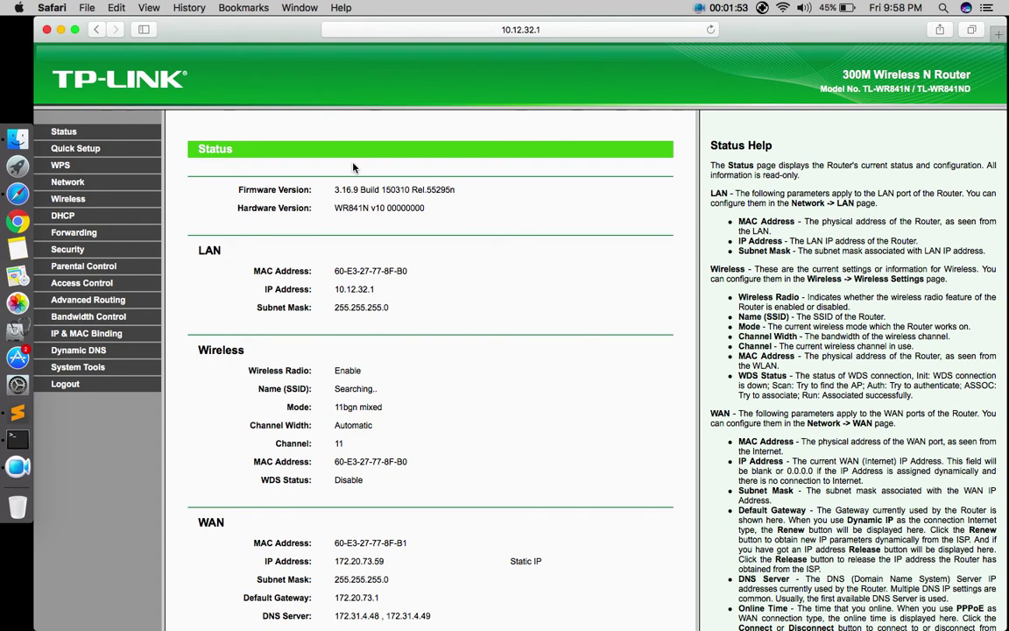
click(64, 215)
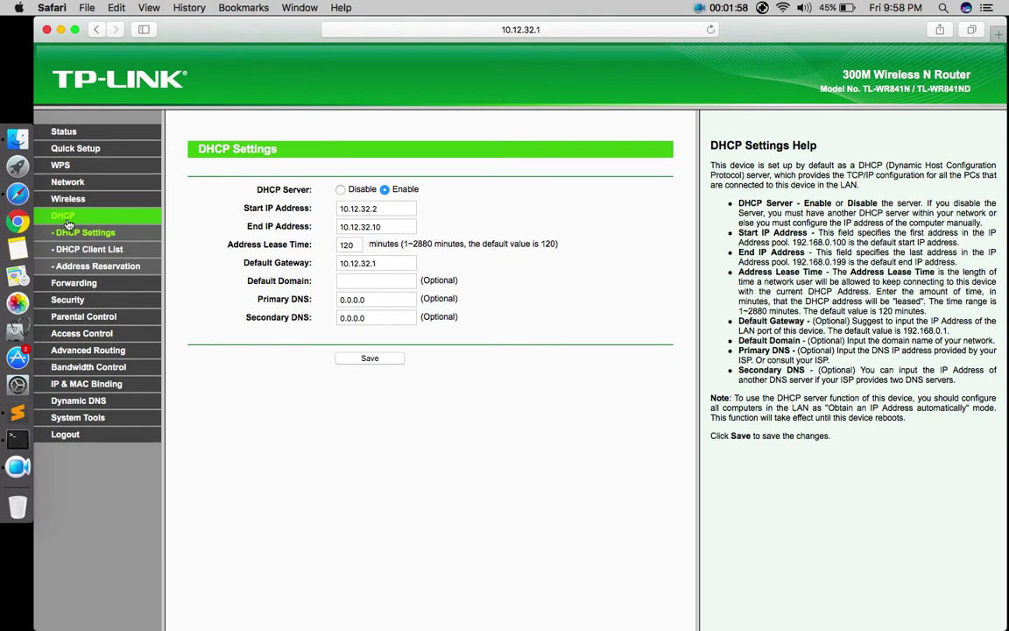
Show the DHCP Client List with the Mac at 10.12.32.2 and the Android device at 10.12.32.3
click(103, 254)
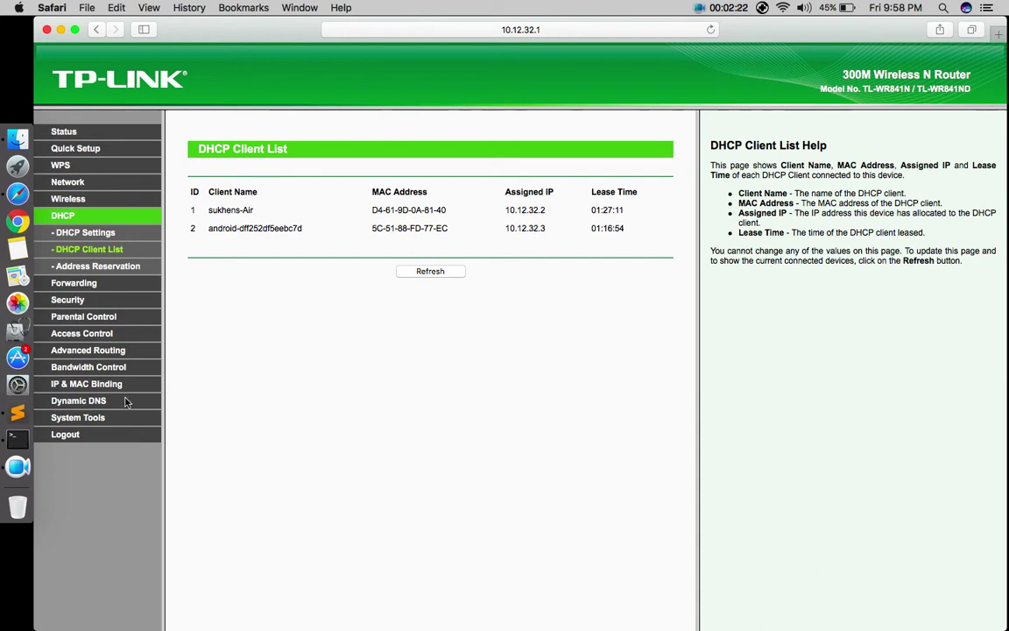
Recheck the 10.12.32.2 address in Terminal, then open the empty Access Control Target list
click(24, 444)
scroll(331, 296, up, 5)
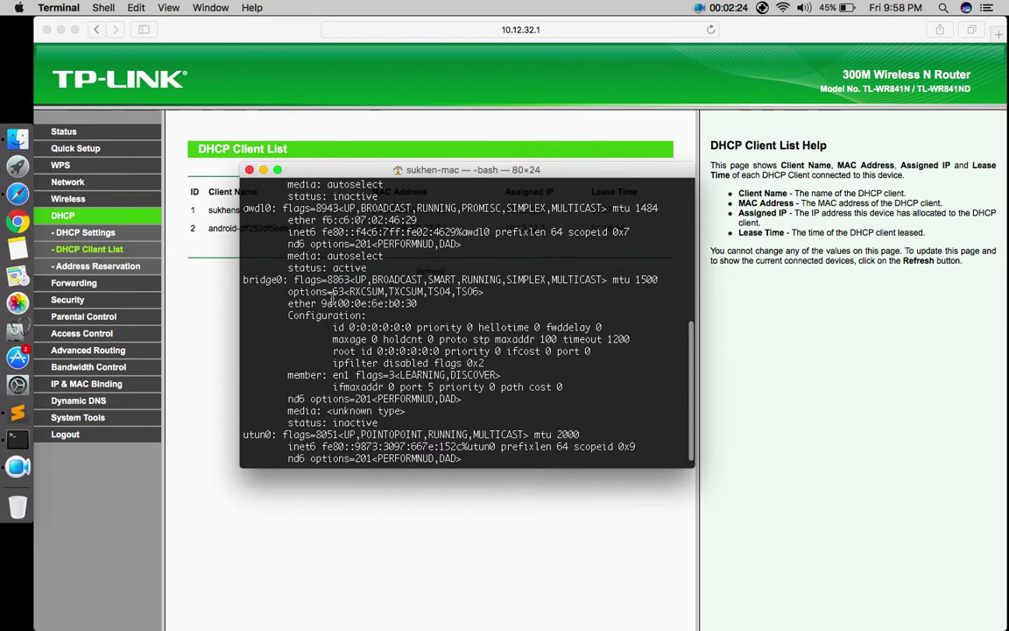
scroll(331, 296, up, 2)
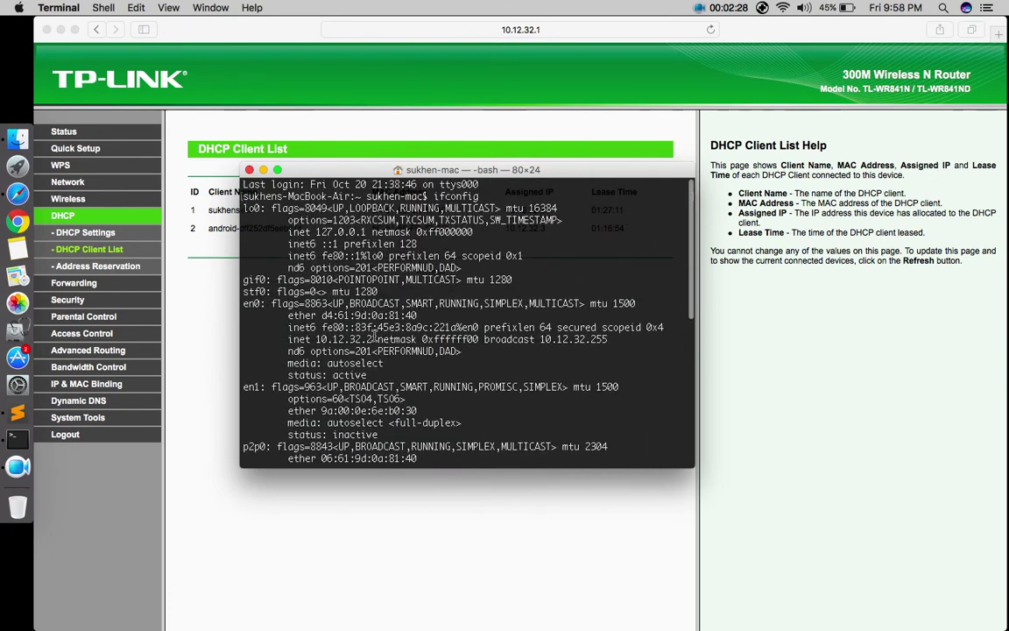
click(521, 129)
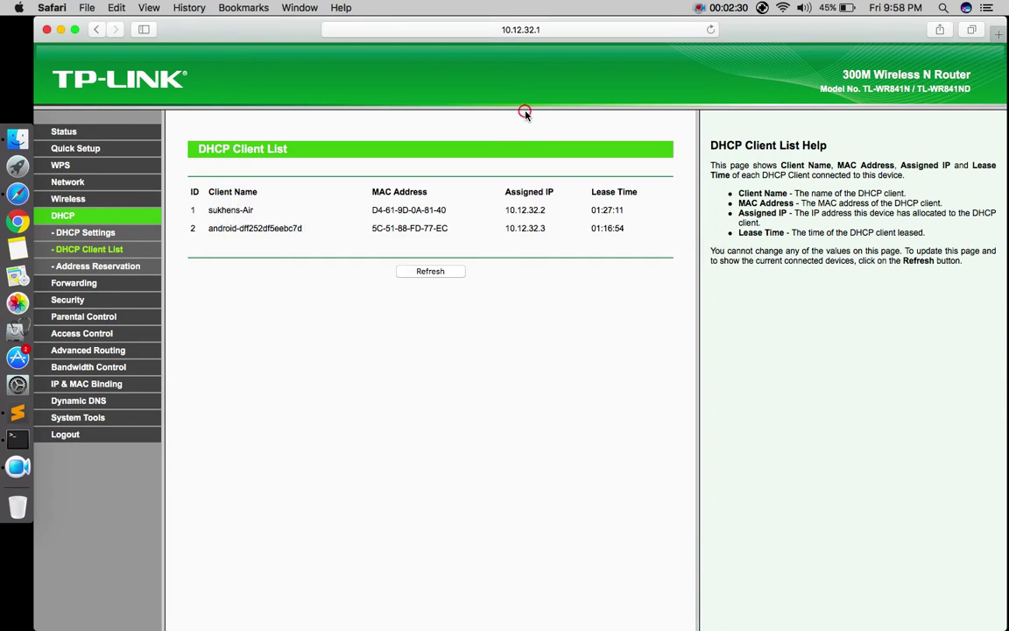
click(547, 210)
click(82, 334)
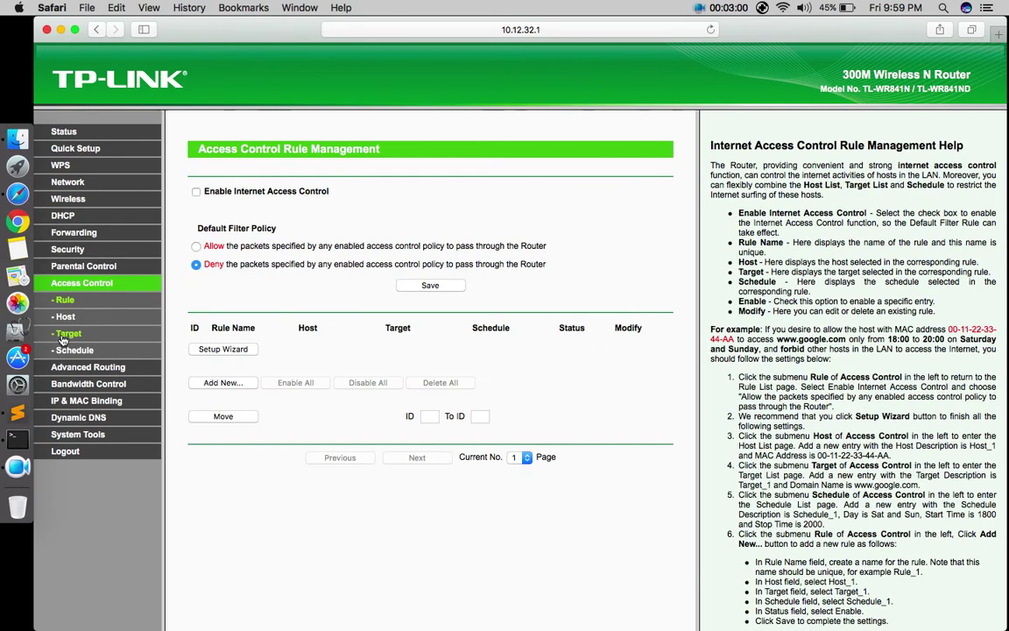
click(62, 338)
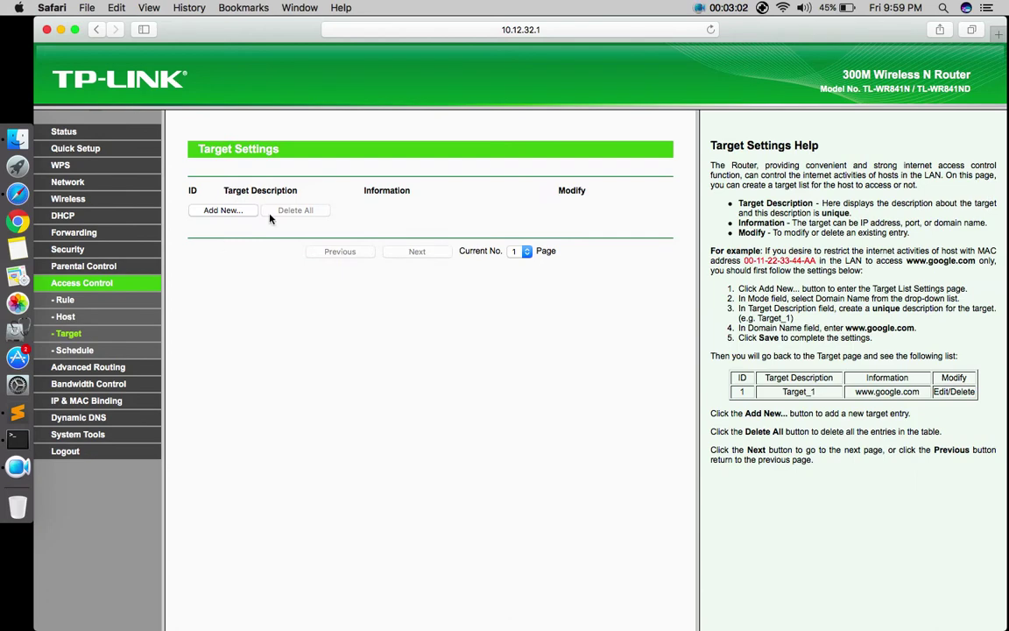
Add a Domain Name target described 'block device' for facebook.com and save it
click(234, 214)
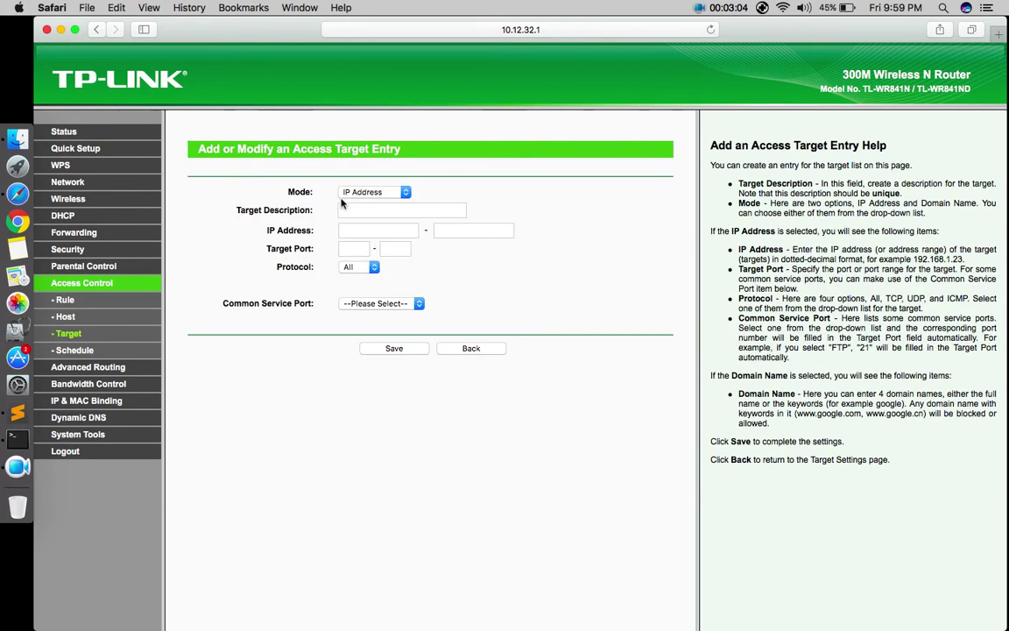
click(374, 194)
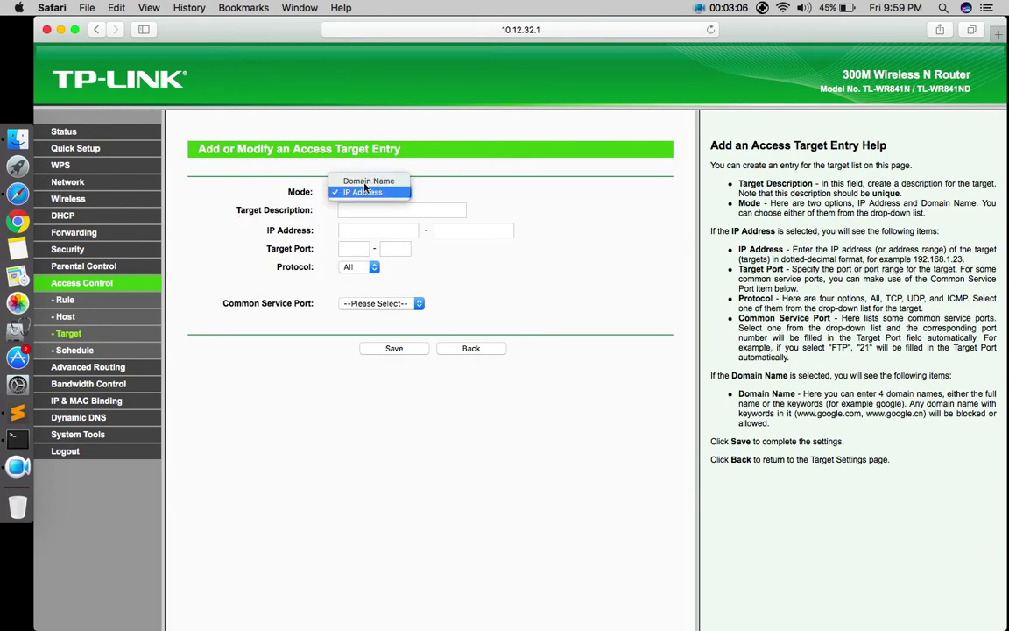
click(366, 182)
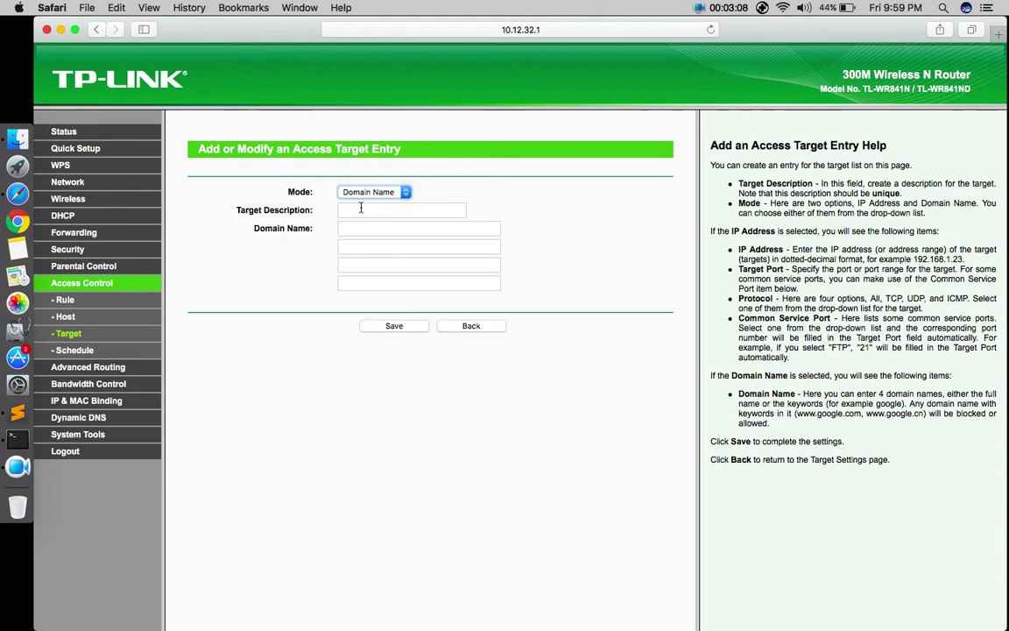
click(360, 209)
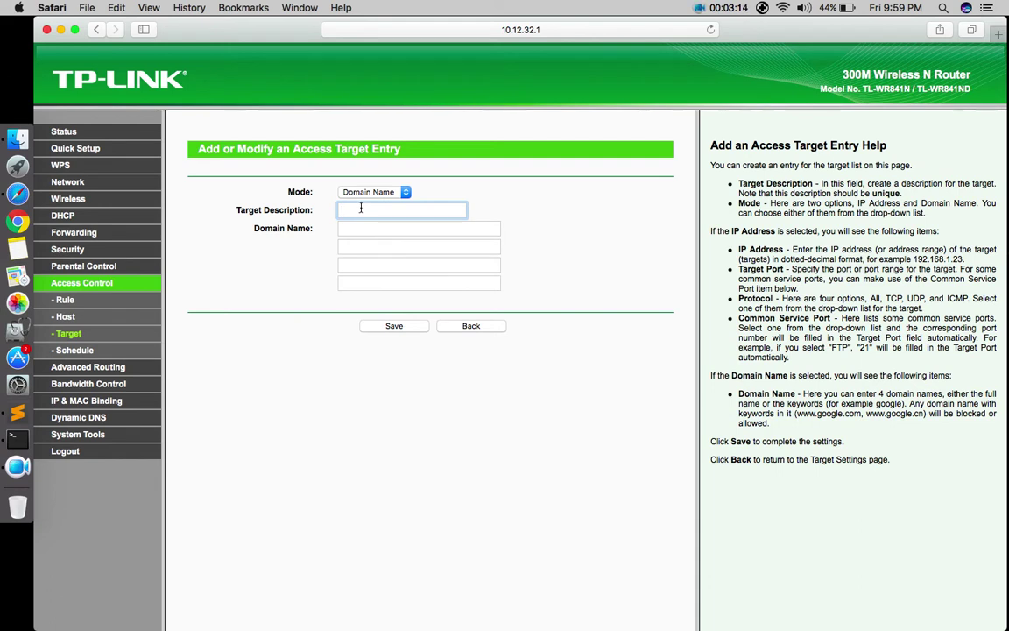
text(block)
text(device)
click(382, 232)
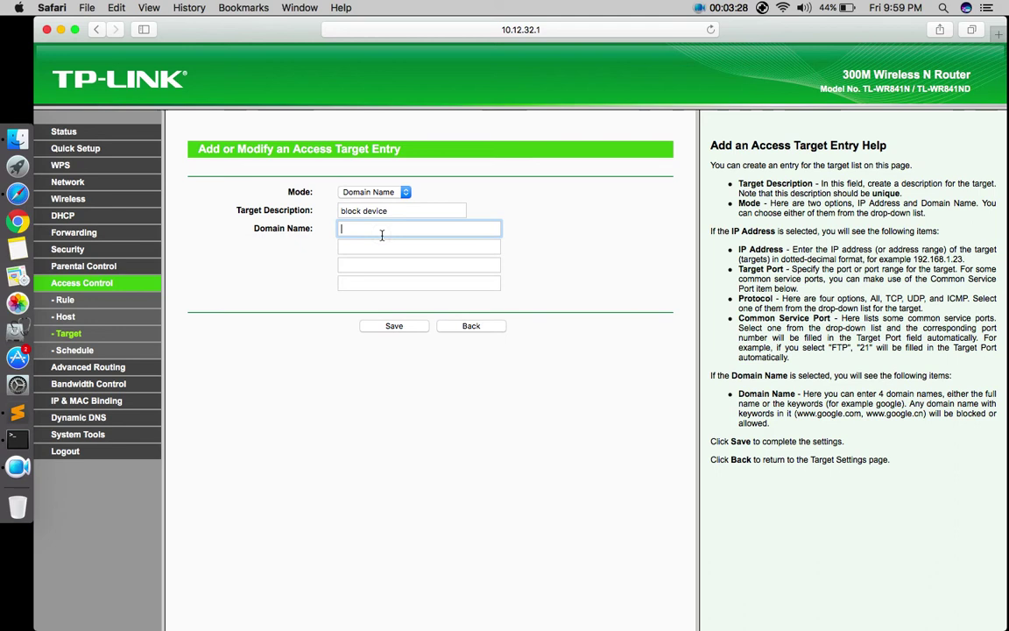
text(facebook.com)
click(419, 250)
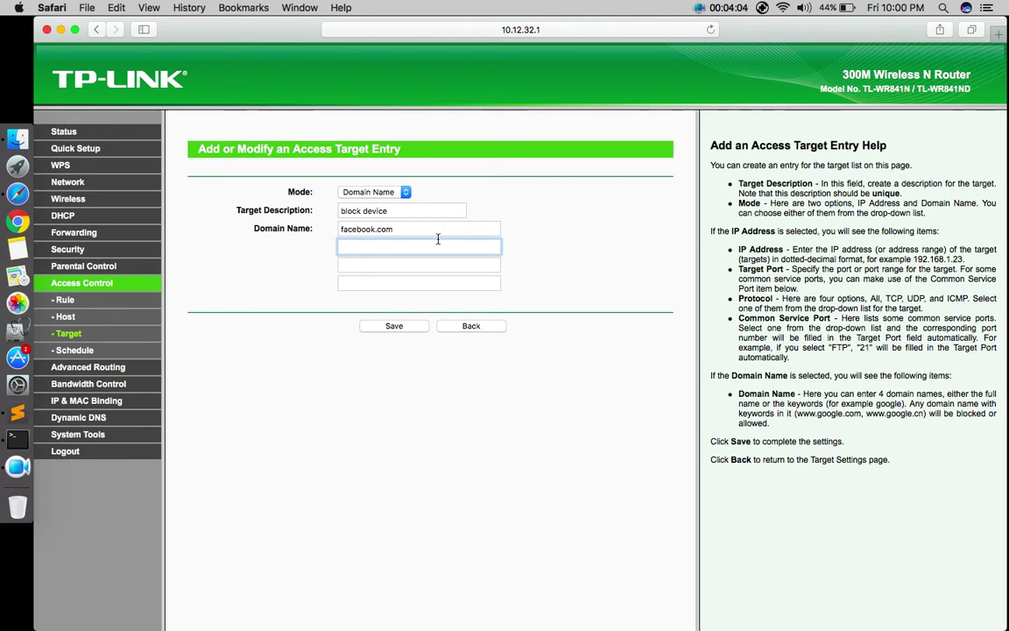
click(425, 229)
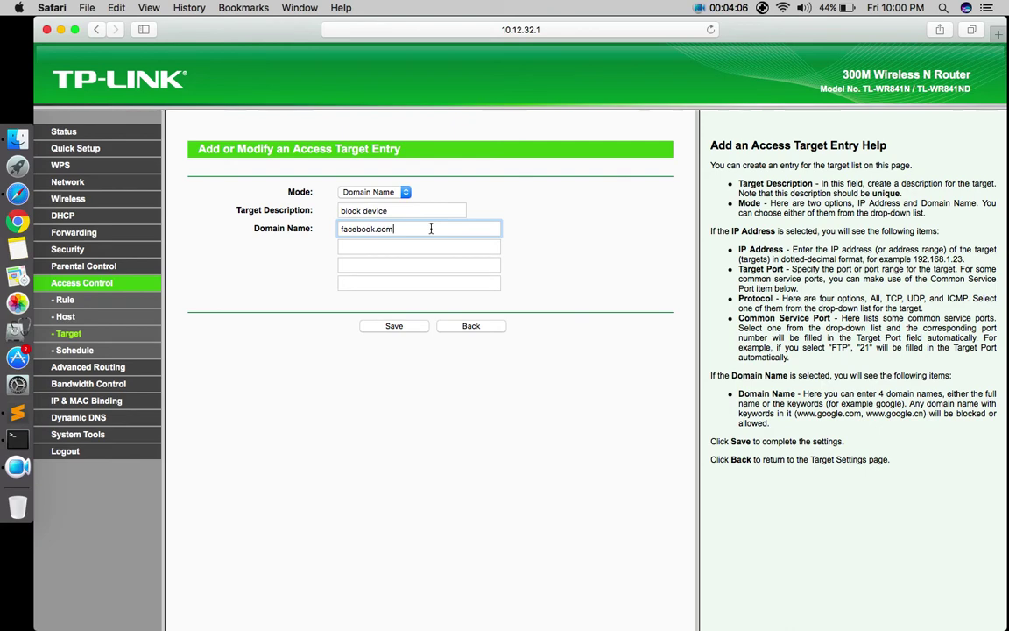
click(395, 326)
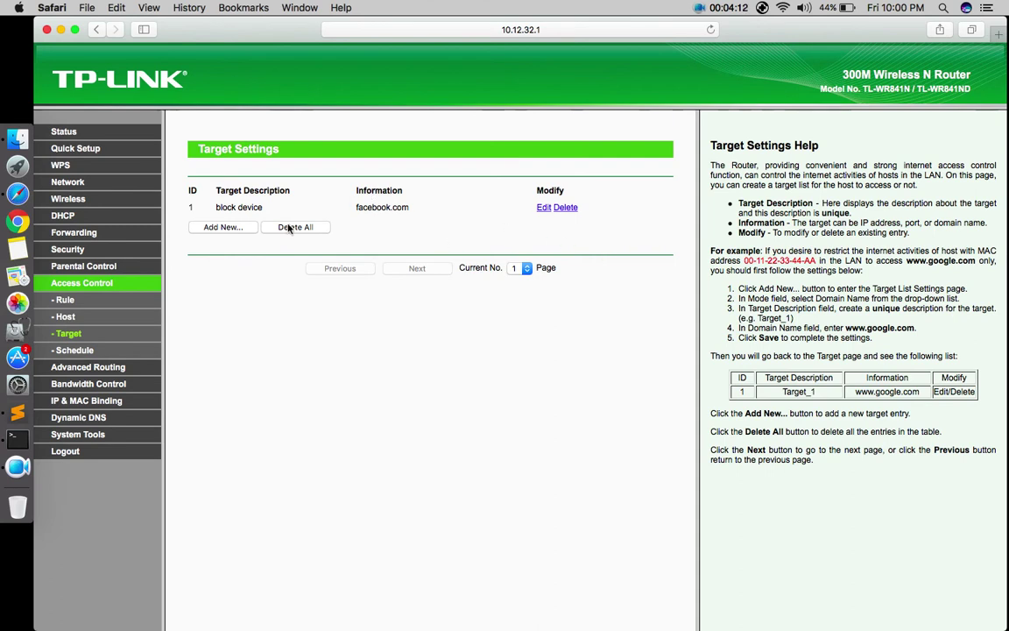
Start a new Access Control host in IP Address mode described 'host block'
click(67, 317)
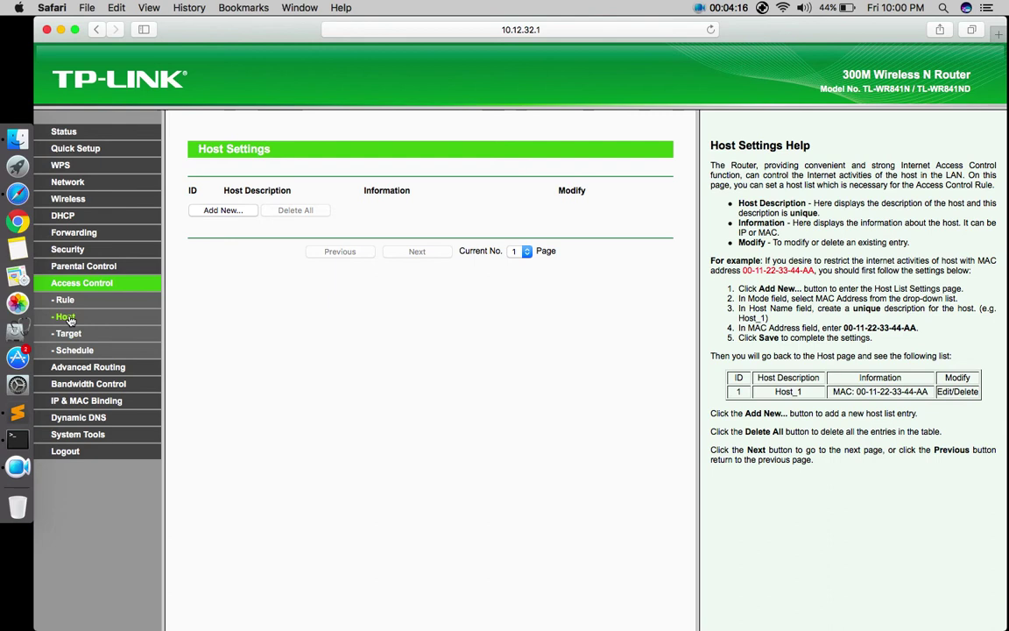
click(233, 211)
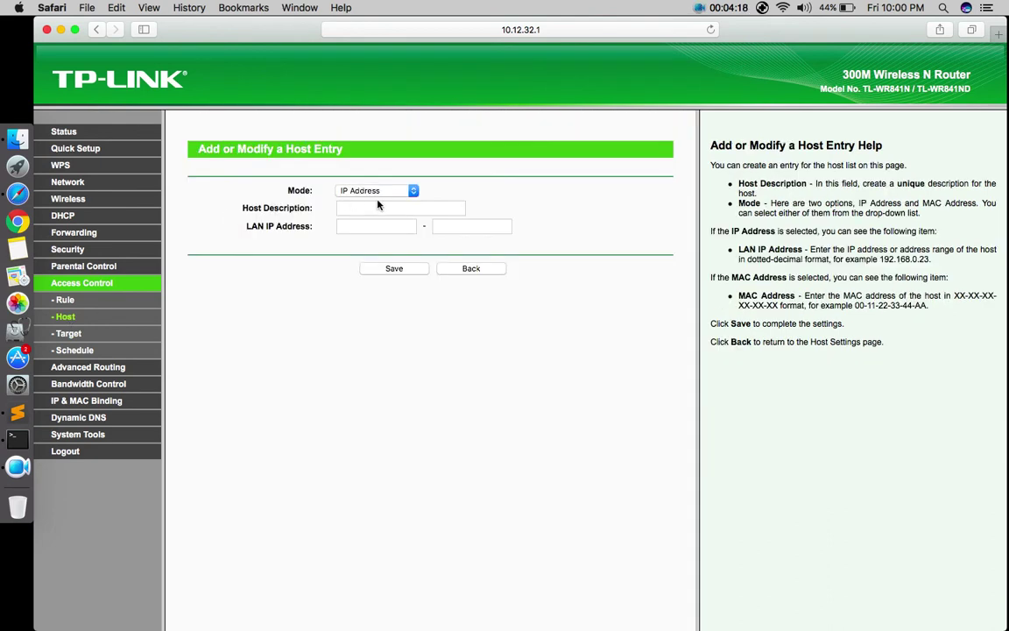
click(398, 195)
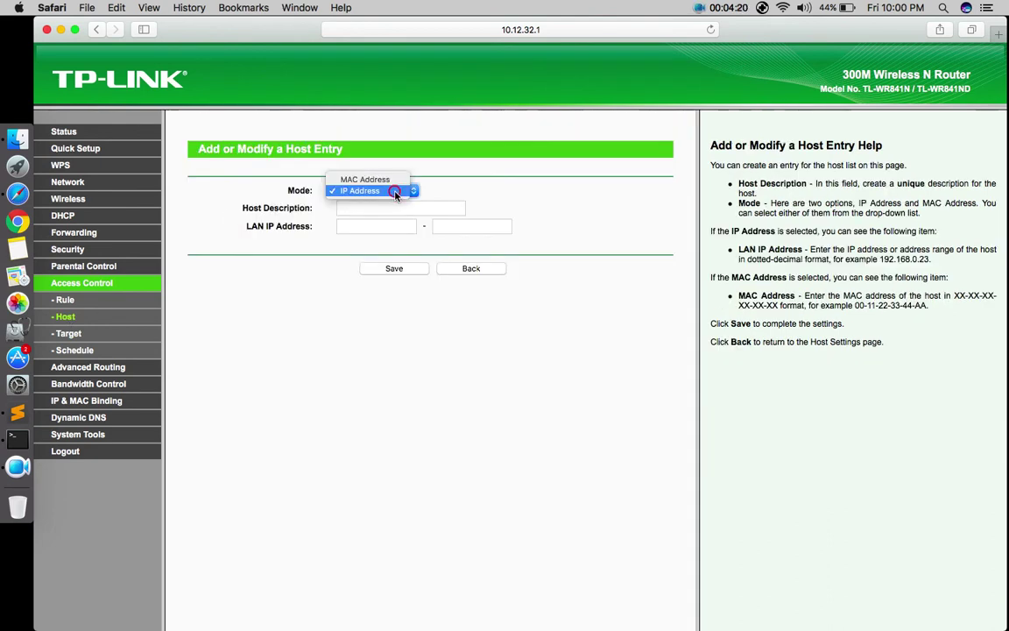
click(395, 196)
click(386, 210)
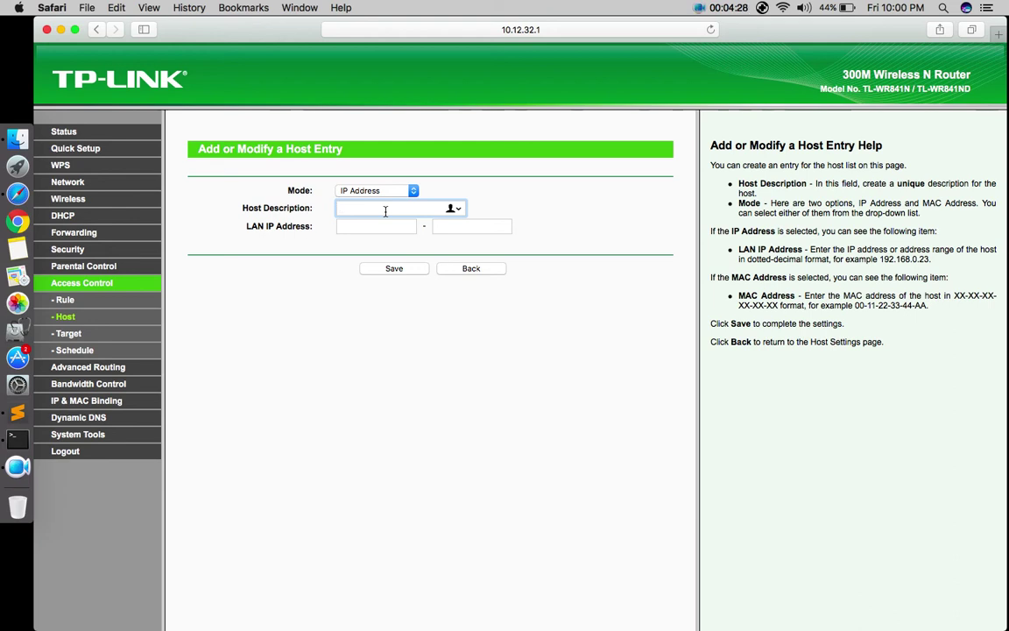
text(host block)
Set the host's LAN IP range from 10.12.32.3 to 10.12.32.3
click(373, 225)
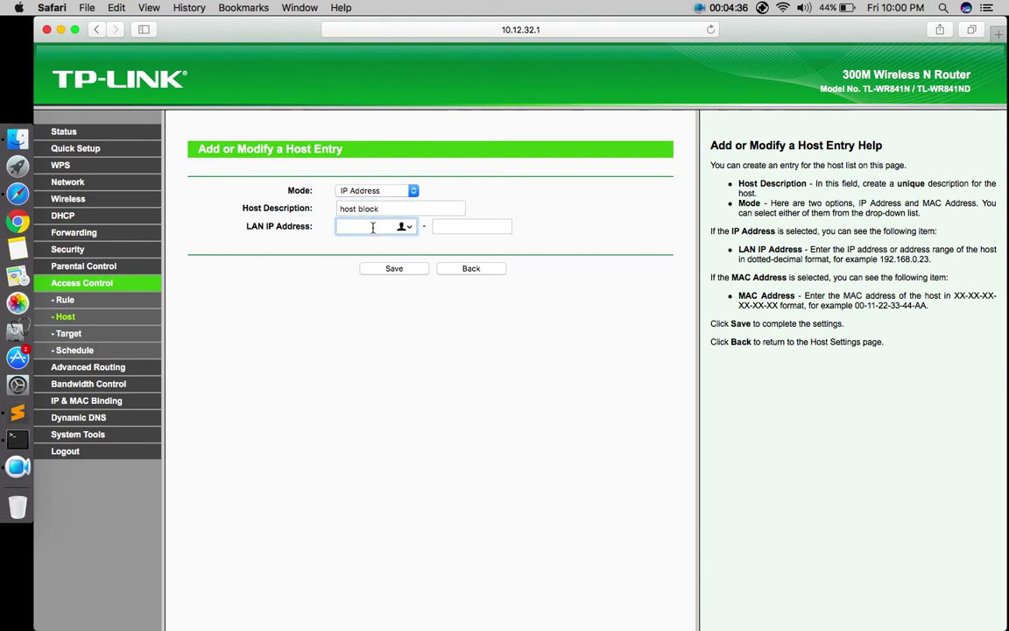
text(10.12.32.3)
click(471, 226)
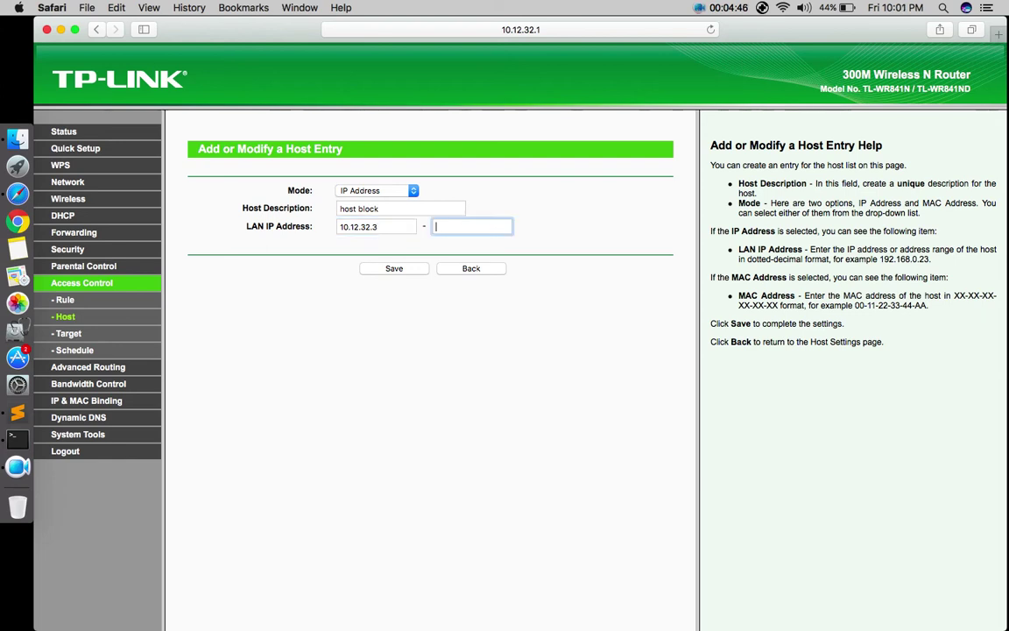
text(10.)
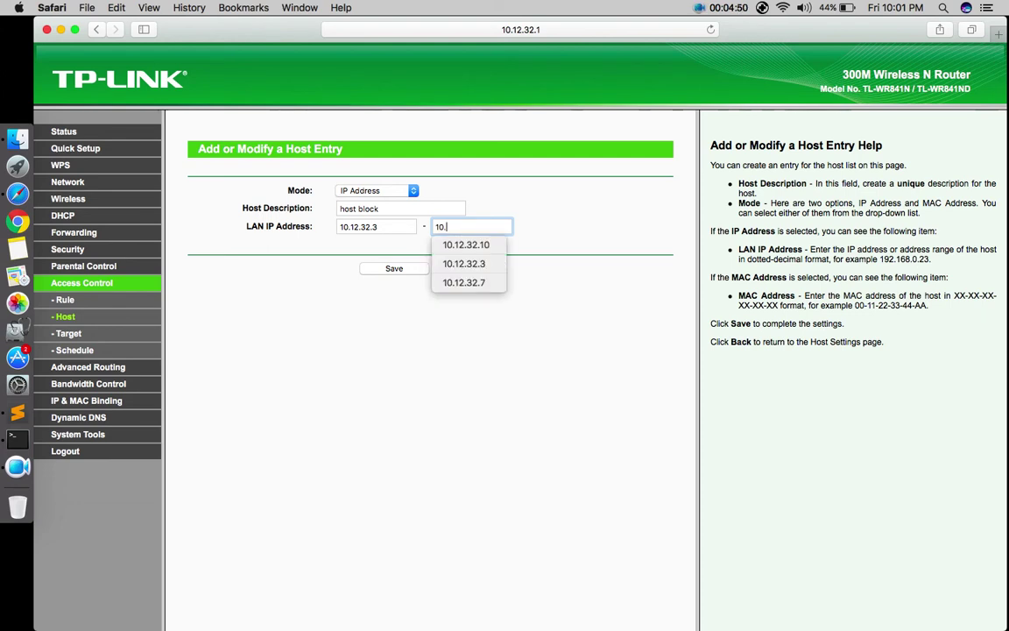
key(Down)
key(Down)
key(Return)
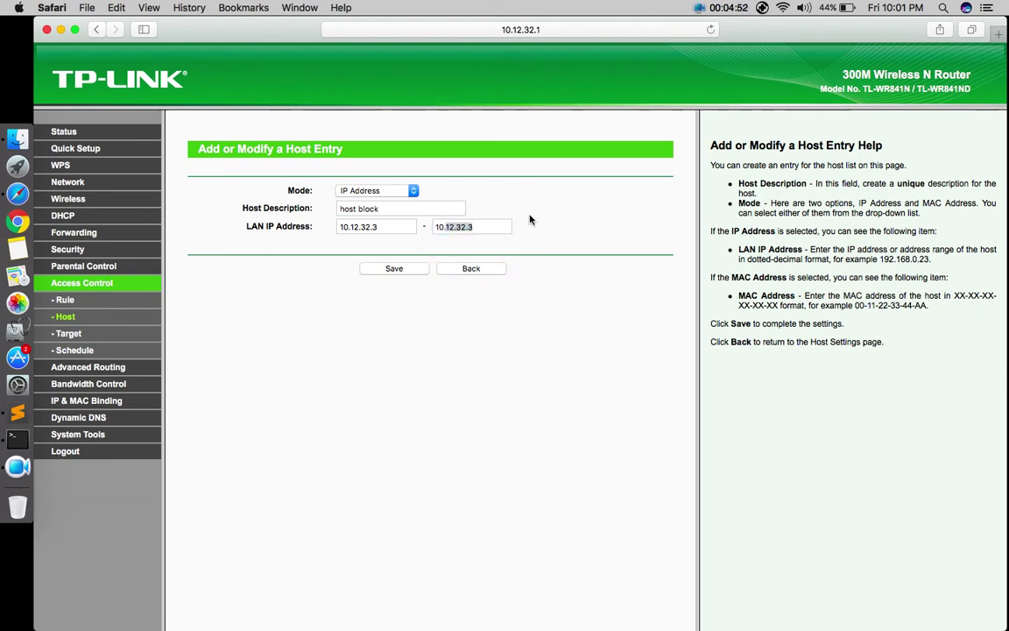
click(495, 226)
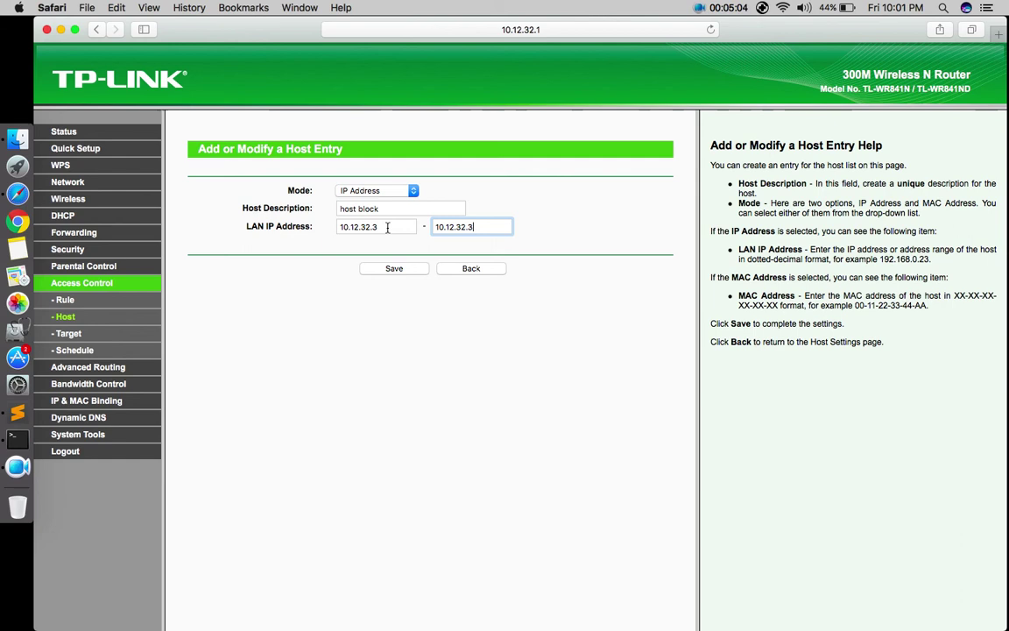
Correct the range end address to 10.12.32.3 and save the 'host block' entry
click(387, 228)
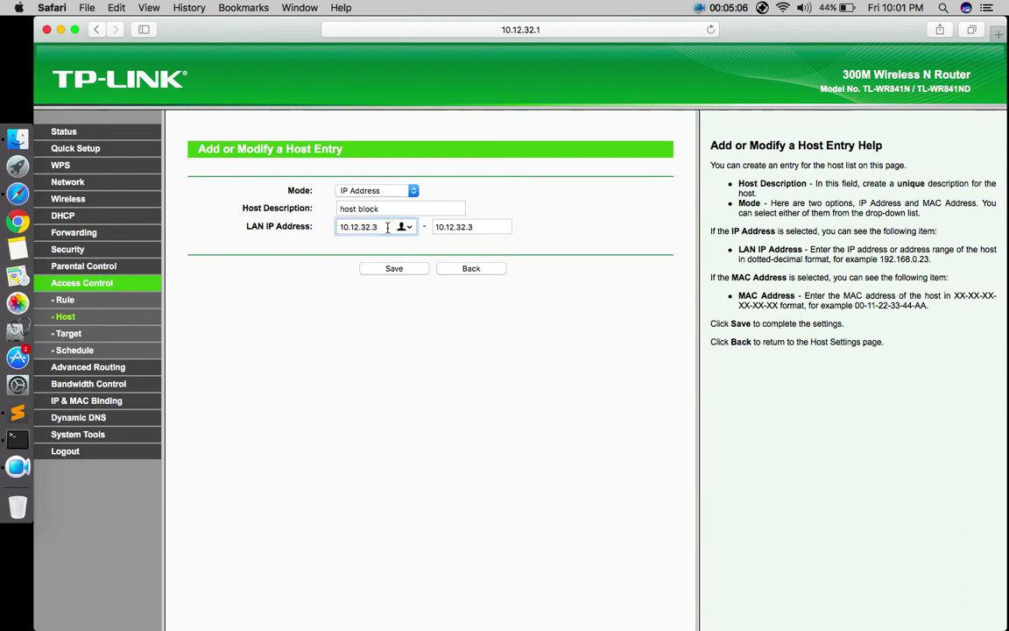
click(489, 226)
key(BackSpace)
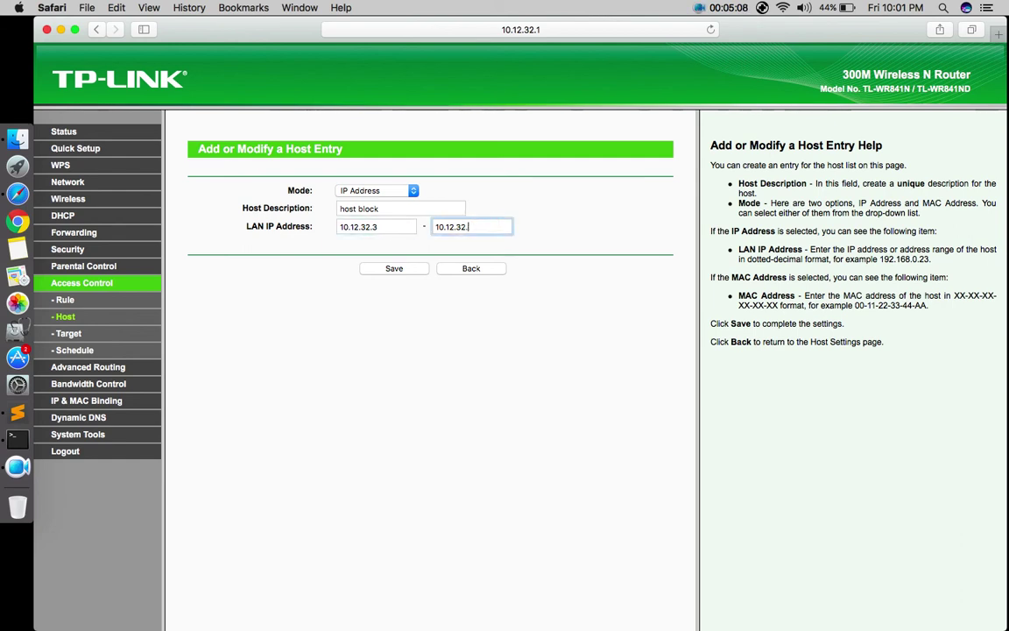
text(7)
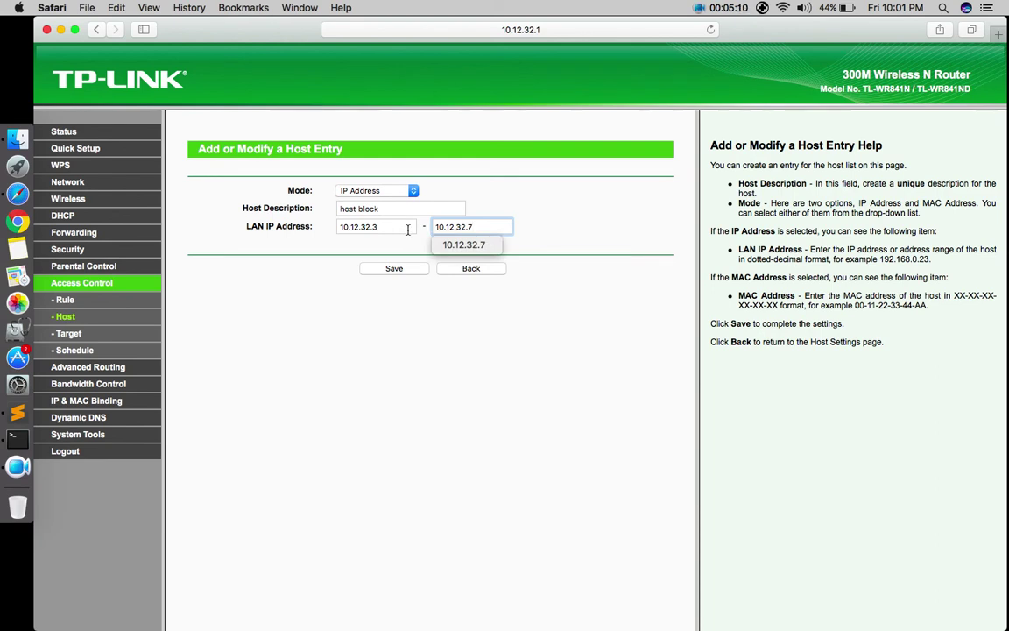
click(406, 228)
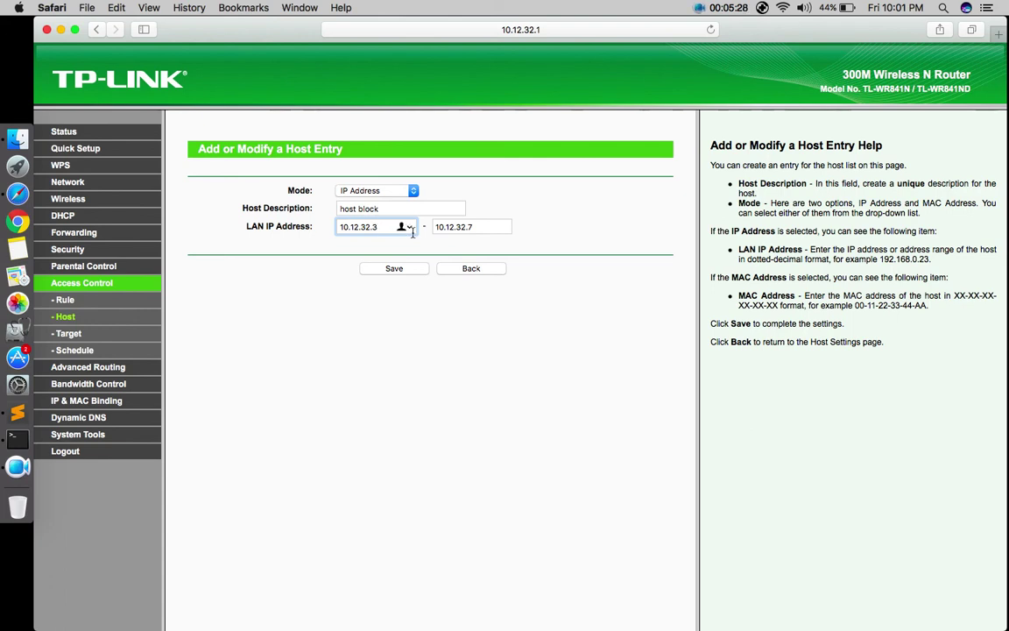
click(487, 227)
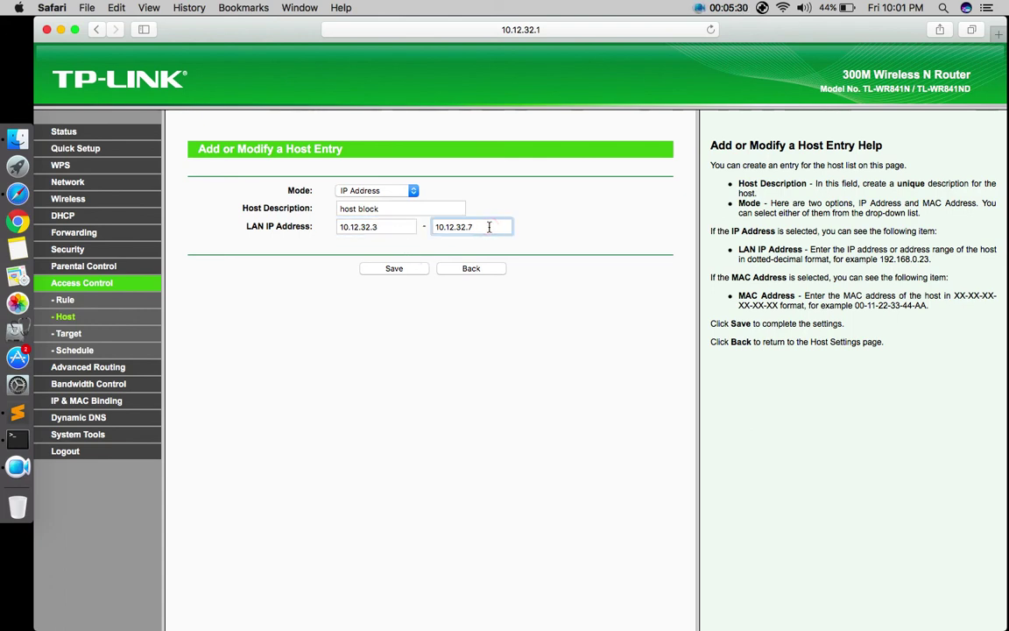
key(BackSpace)
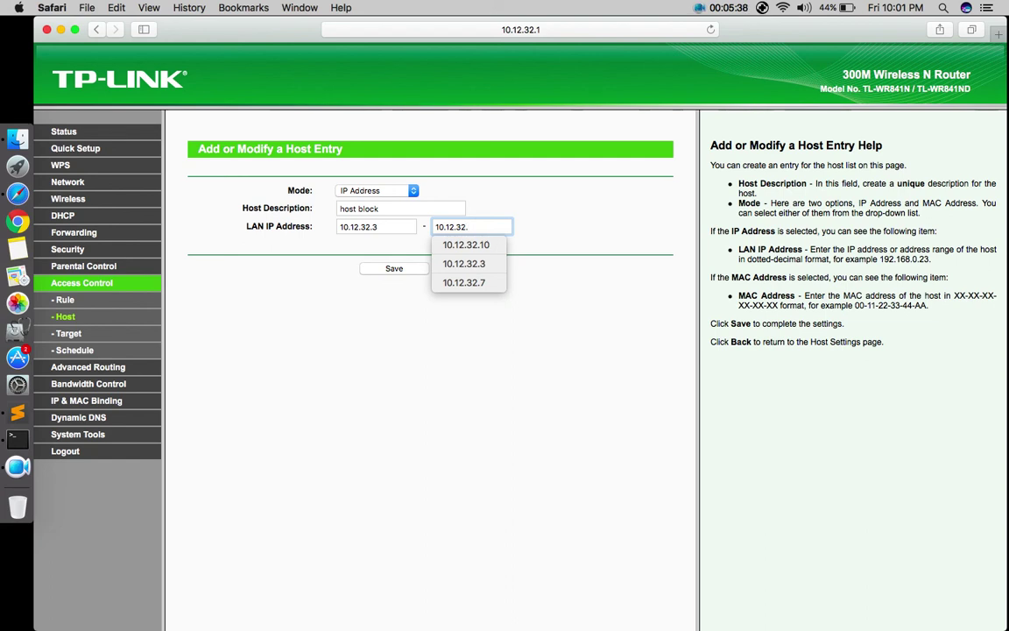
text(3)
click(589, 225)
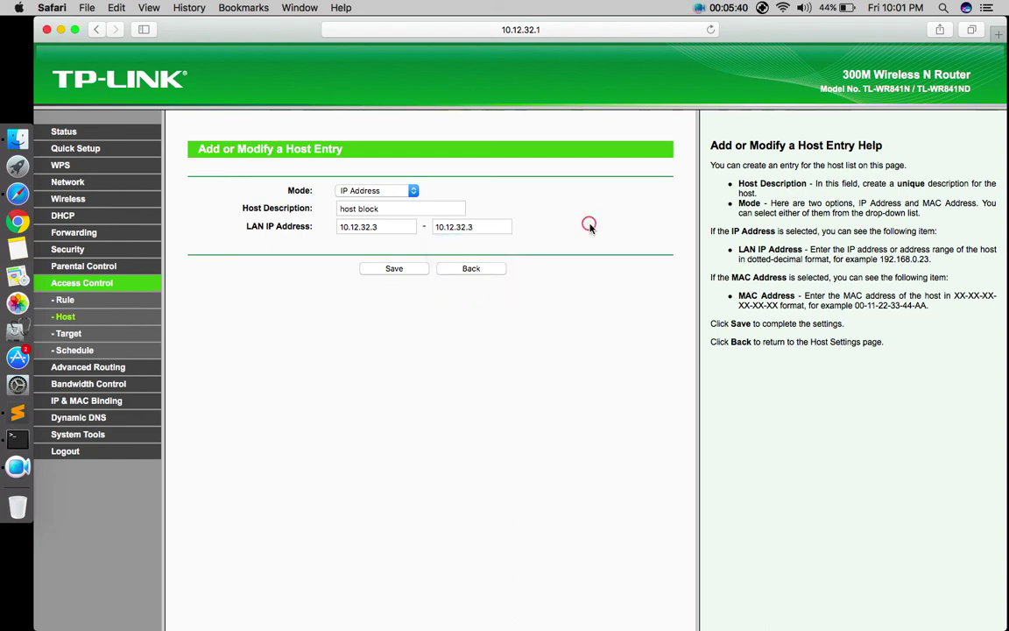
click(382, 270)
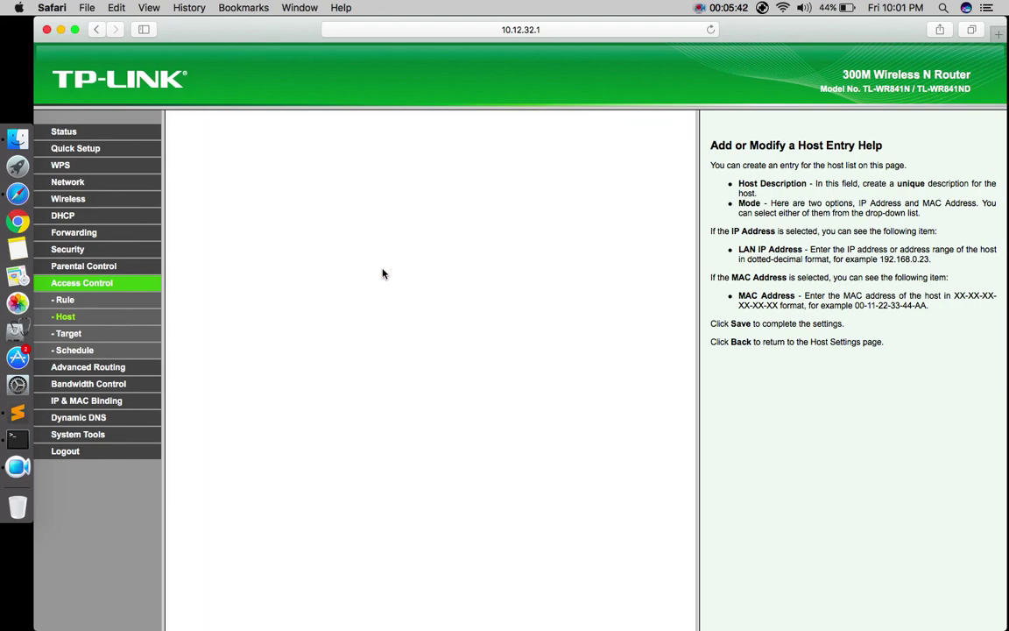
Enable Internet Access Control and save a new rule 'block one' for the host block host
click(69, 301)
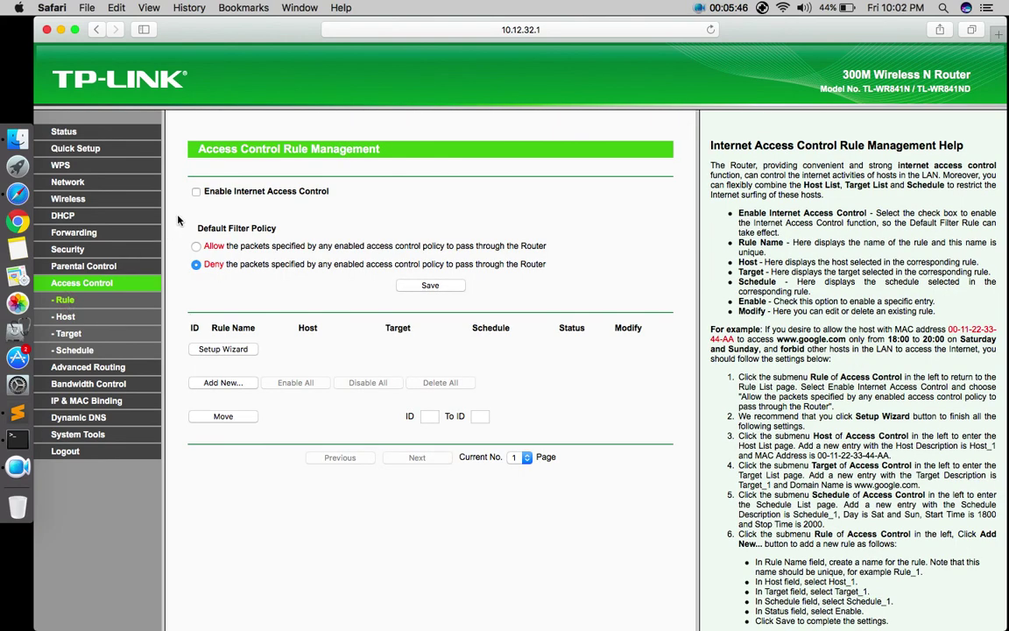
click(196, 192)
click(219, 384)
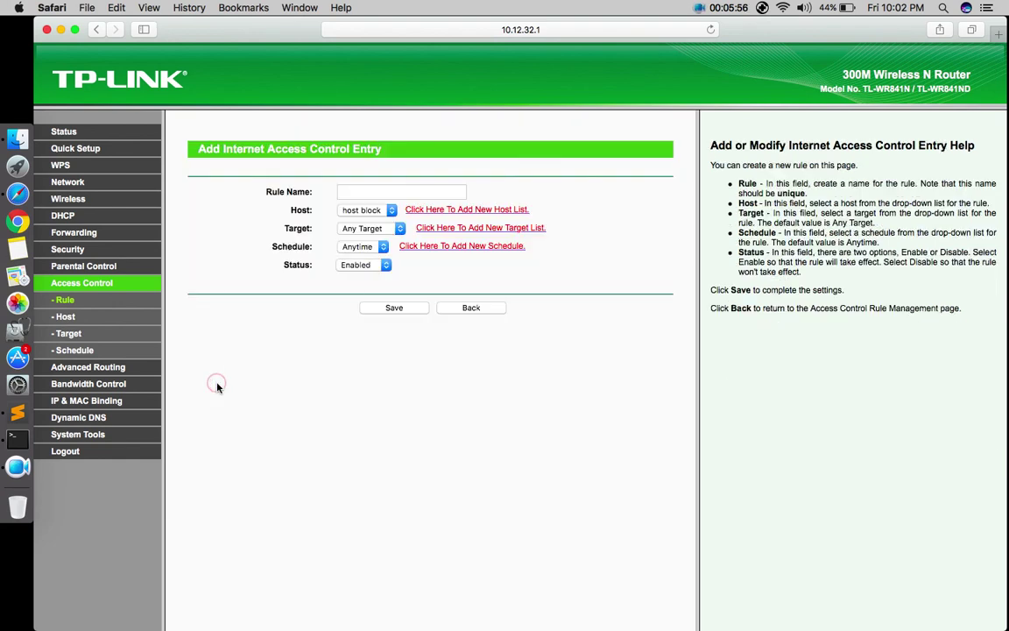
click(388, 193)
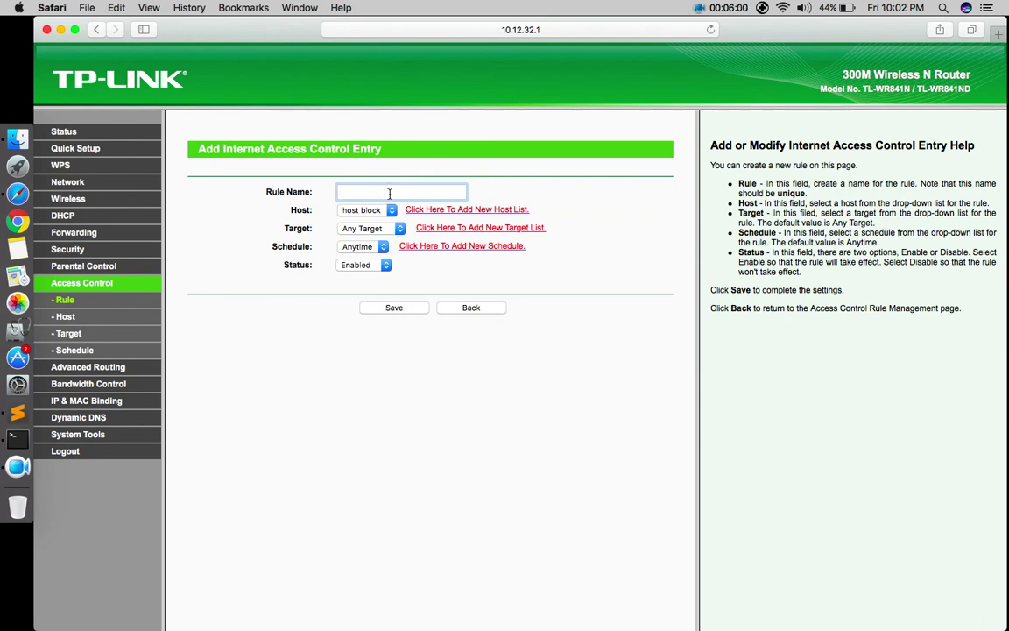
text(block one)
click(393, 309)
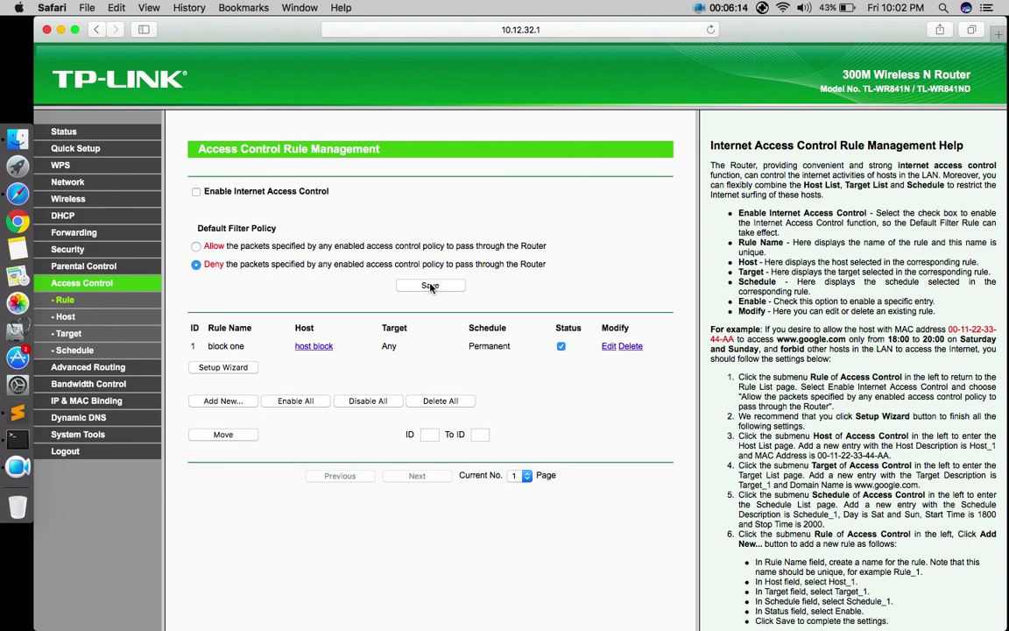
Enable Internet Access Control on the Rule Management page, keeping the Deny policy, and save
click(195, 192)
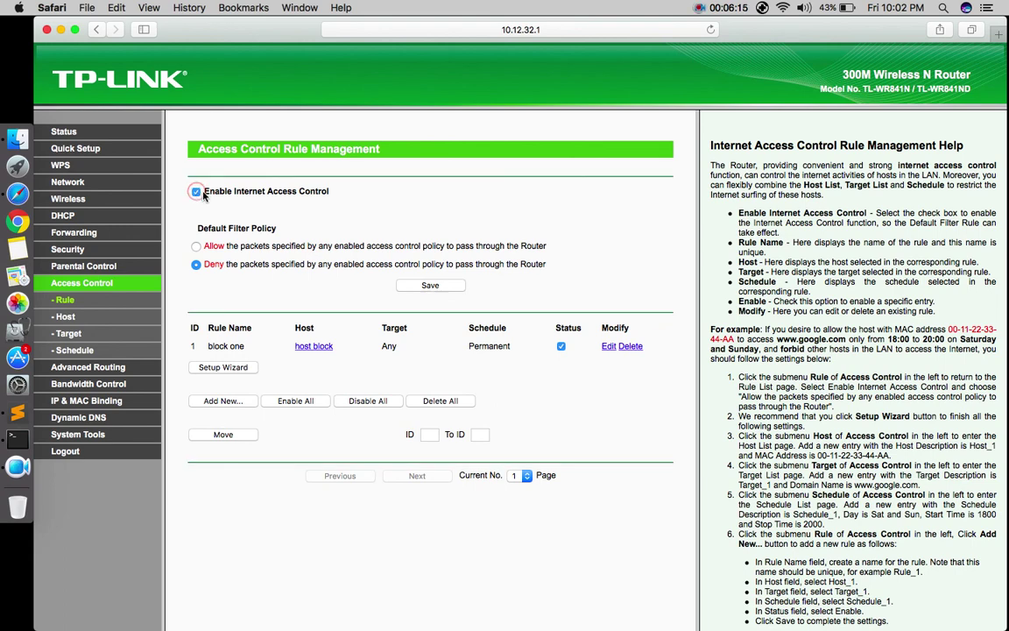
click(419, 285)
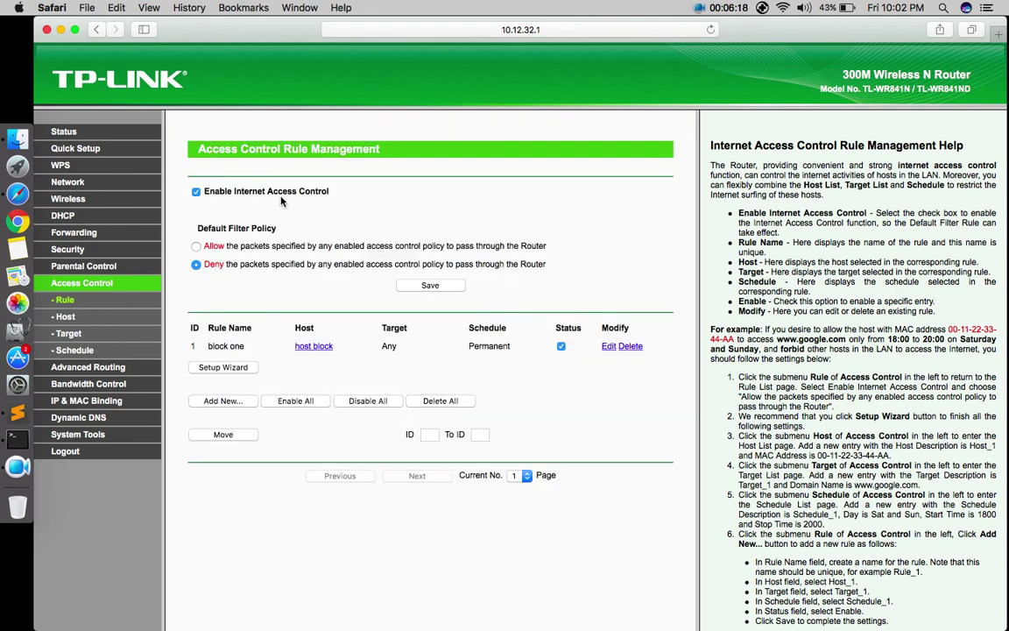